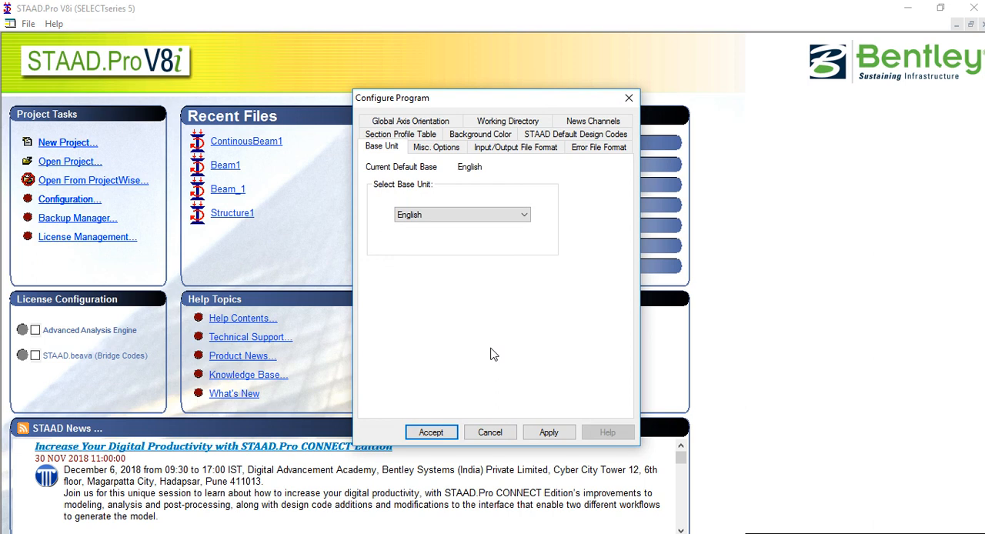
# Keep the default design codes at BS5950 2000 for steel and BS 8110 for concrete and shear walls, and apply the configuration
pyautogui.click(566, 136)
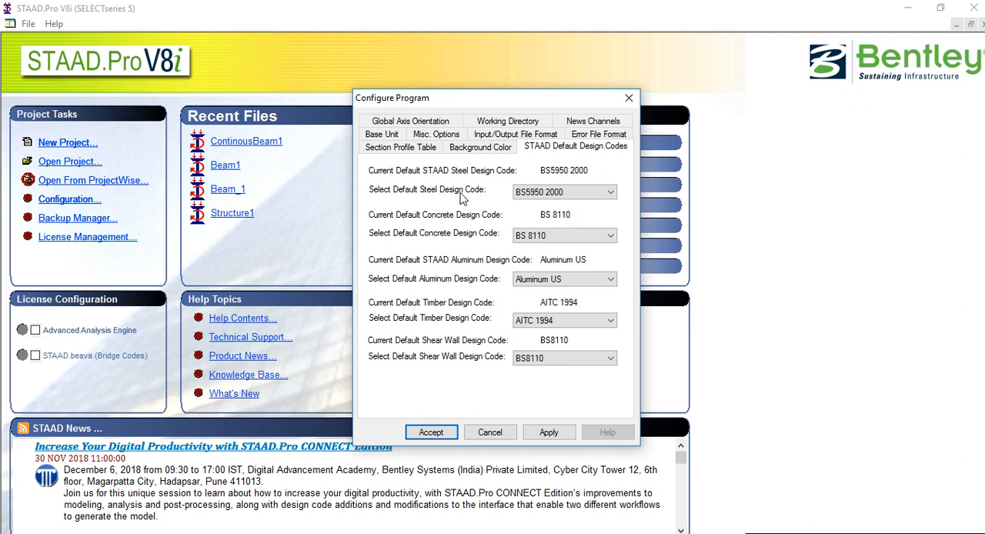
pyautogui.click(539, 194)
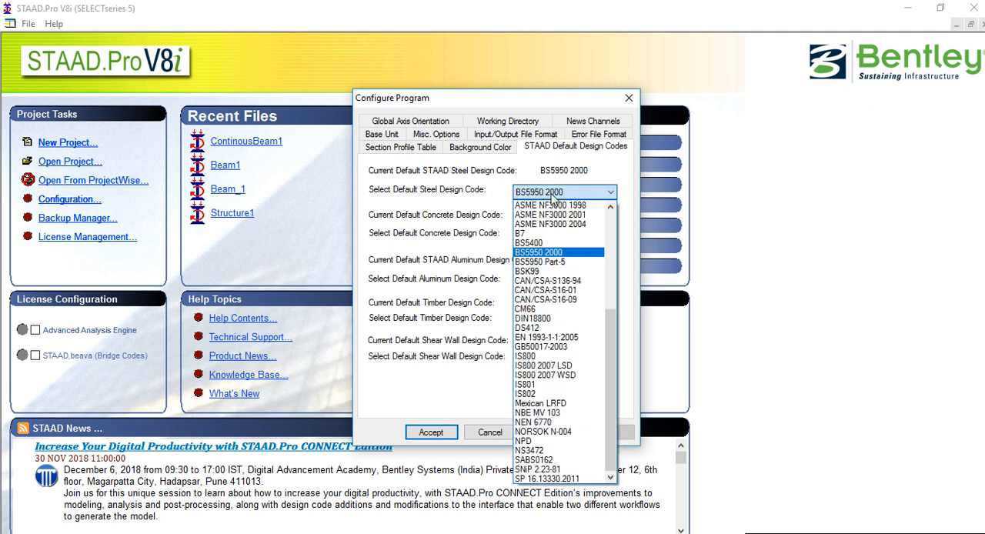
pyautogui.click(551, 197)
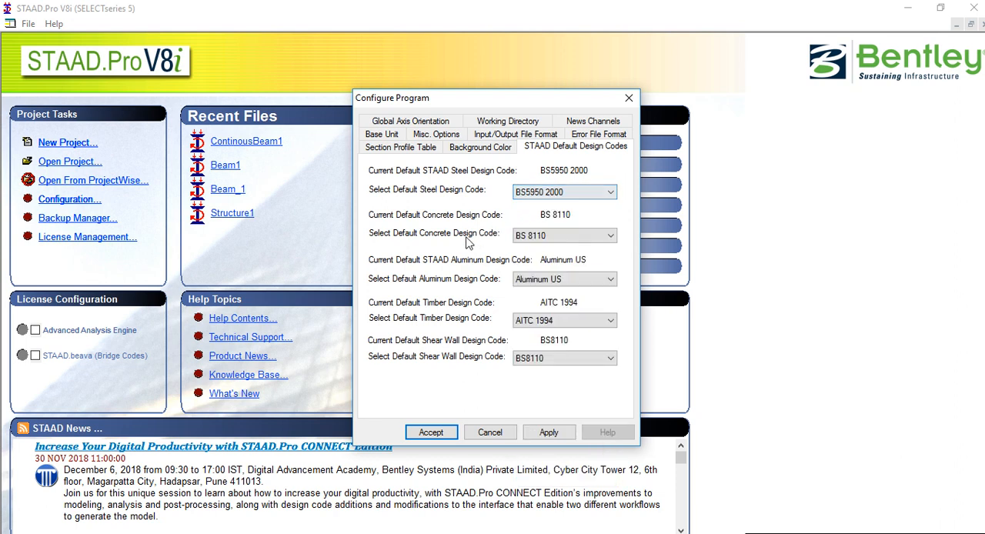
pyautogui.click(538, 236)
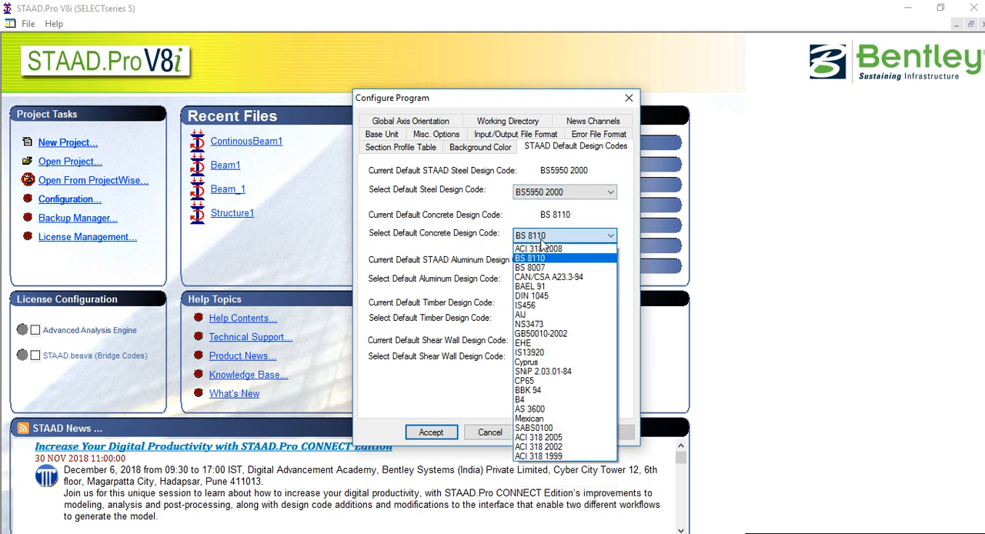
pyautogui.click(541, 241)
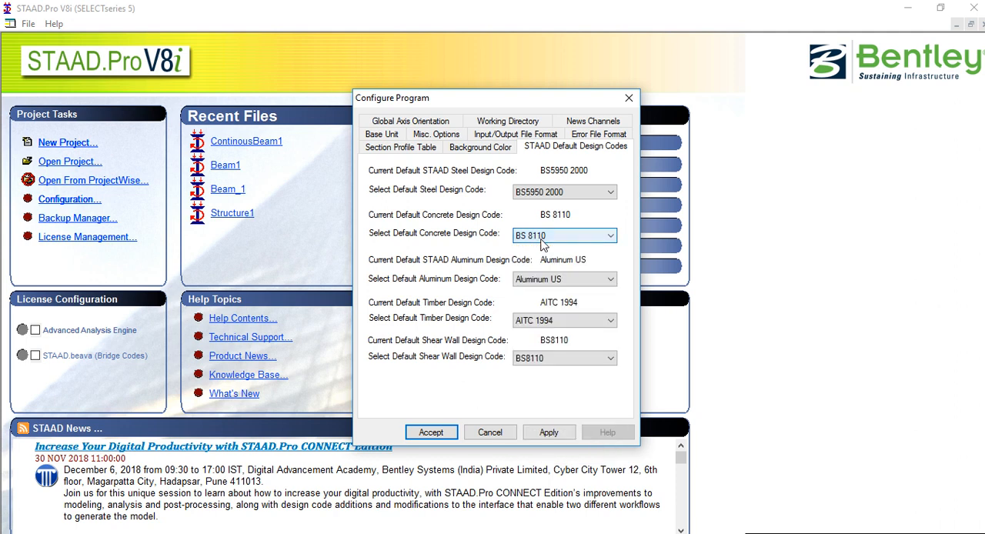
pyautogui.click(532, 360)
pyautogui.click(559, 373)
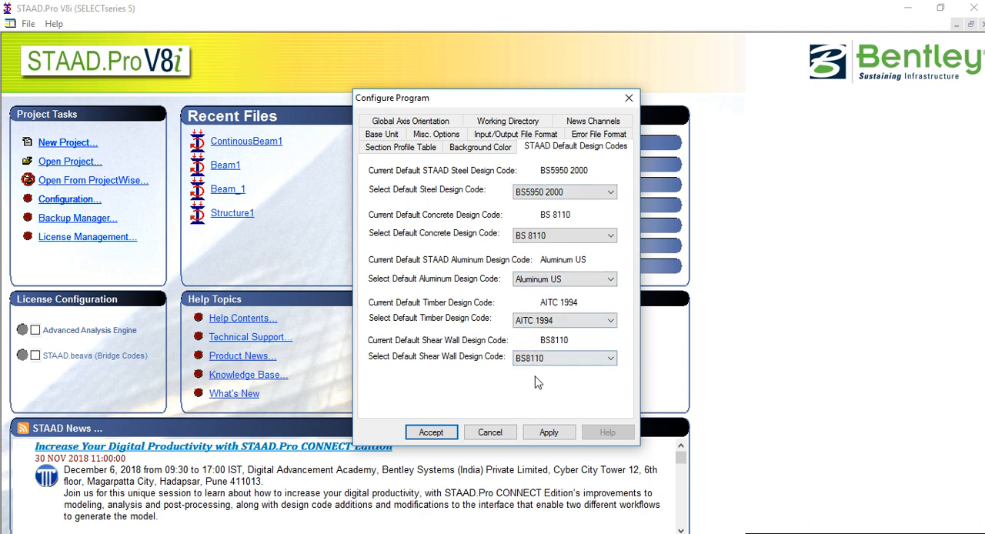
pyautogui.click(548, 431)
pyautogui.click(431, 433)
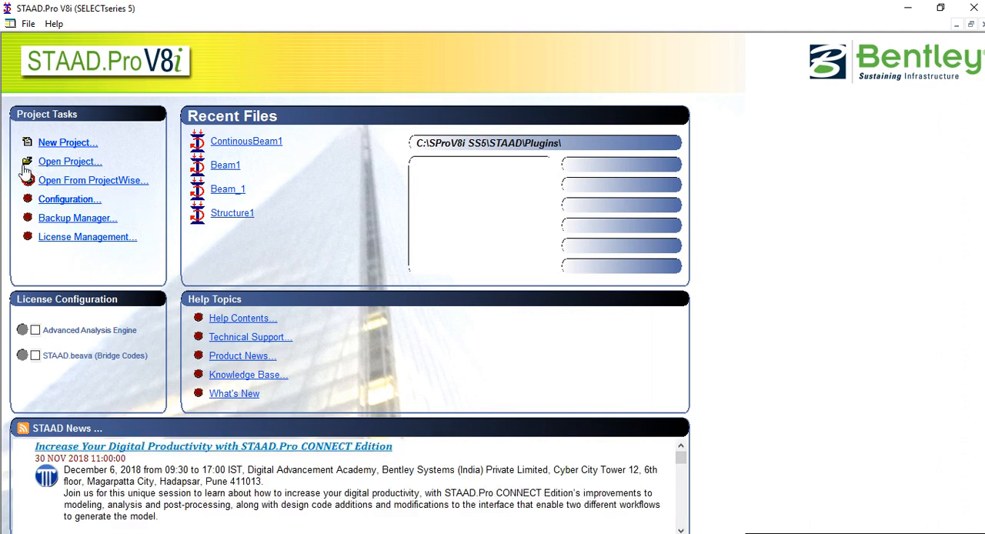
# Start a new Plane structure project with meter as length unit and kilonewton as force unit, checking the units in the problem picture
pyautogui.click(67, 143)
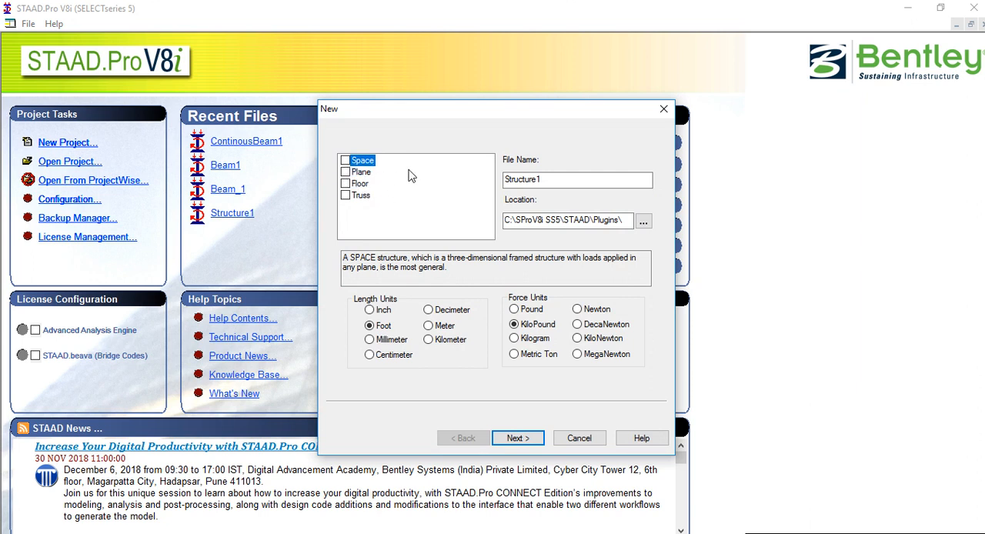
pyautogui.click(347, 173)
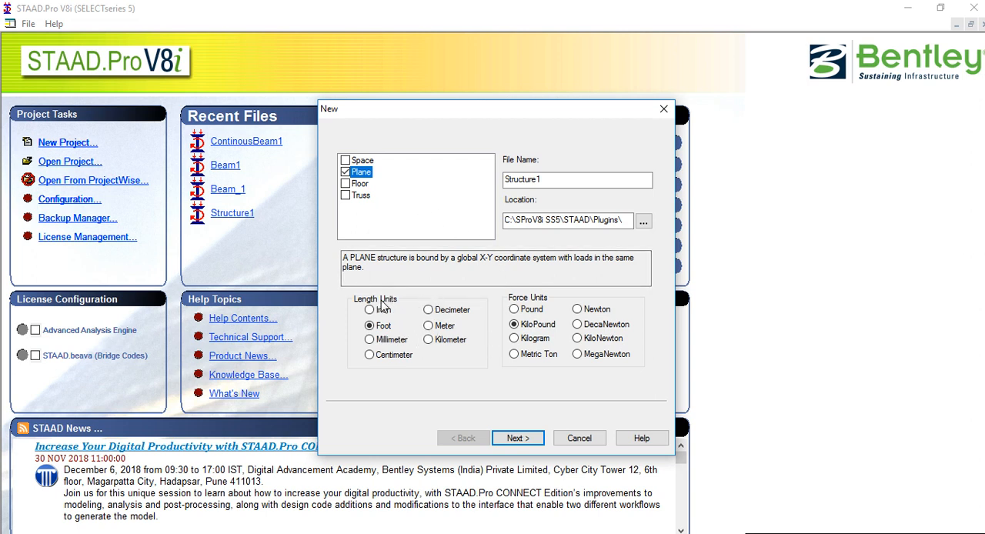
pyautogui.click(381, 533)
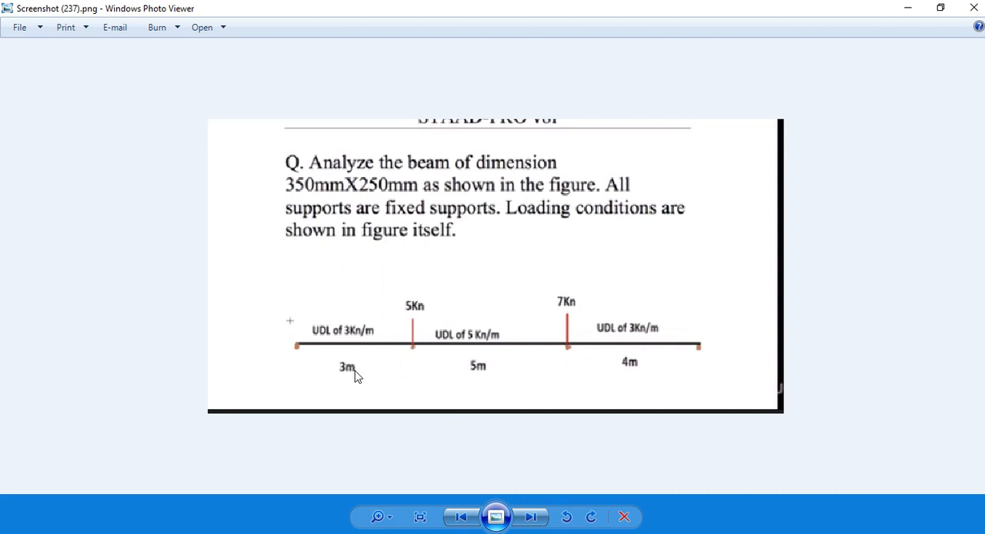
pyautogui.click(378, 532)
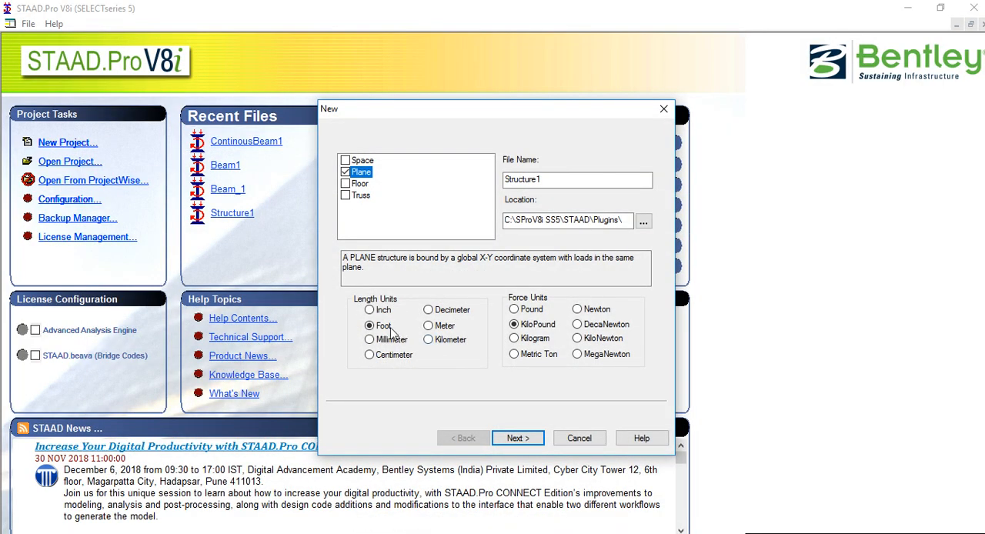
pyautogui.click(428, 326)
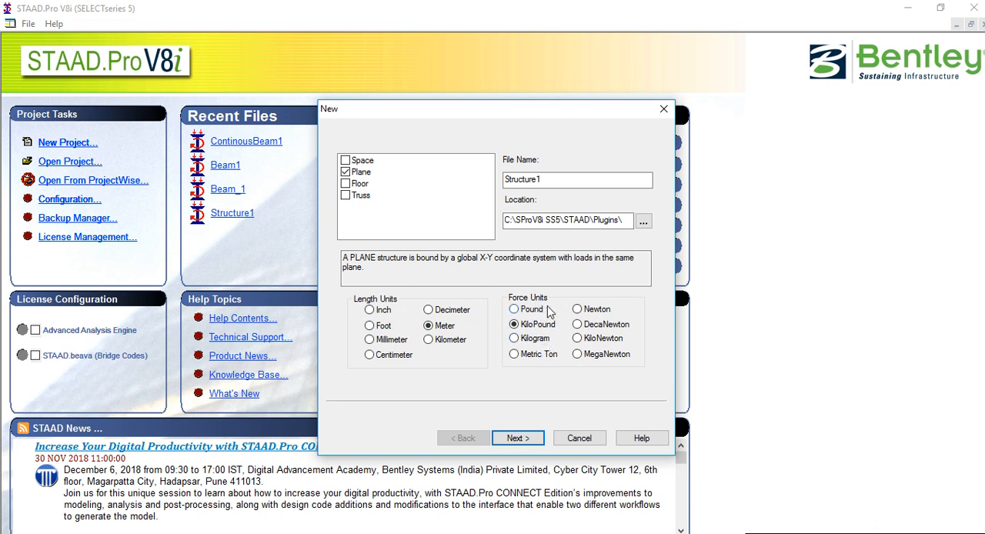
pyautogui.click(579, 339)
# Set the new project's location to the 400L COURSES folder inside Documents
pyautogui.click(643, 222)
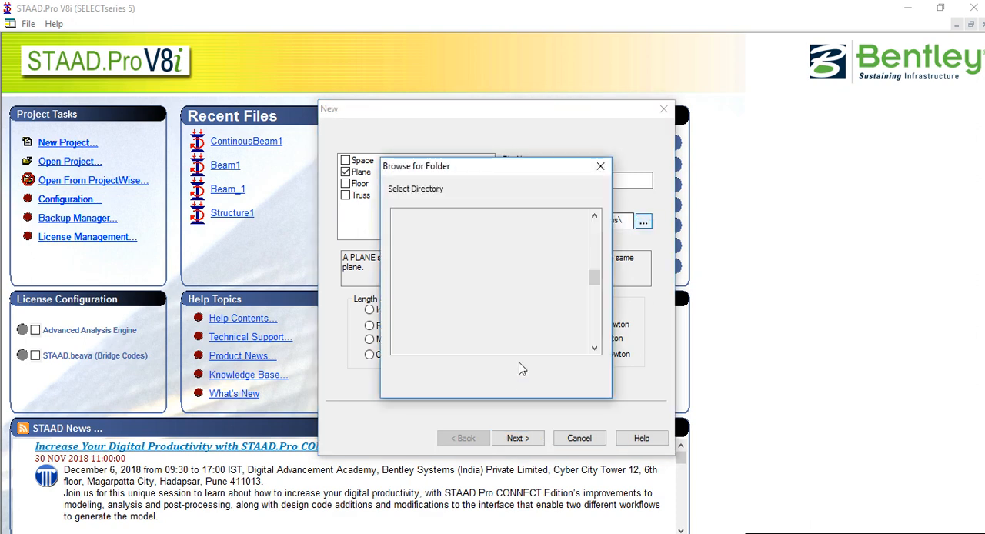
pyautogui.scroll(15, 504, 304)
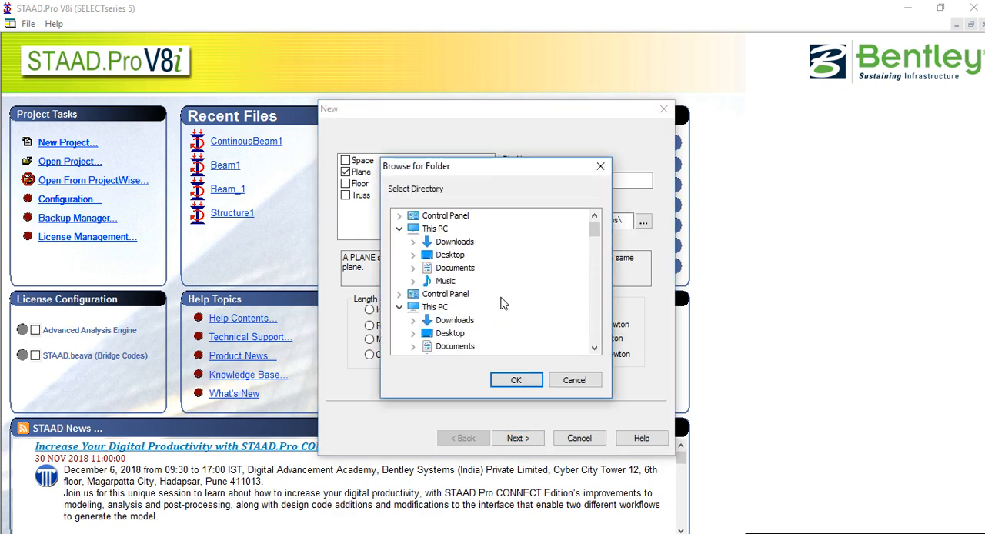
pyautogui.scroll(-6, 445, 285)
pyautogui.scroll(3, 445, 284)
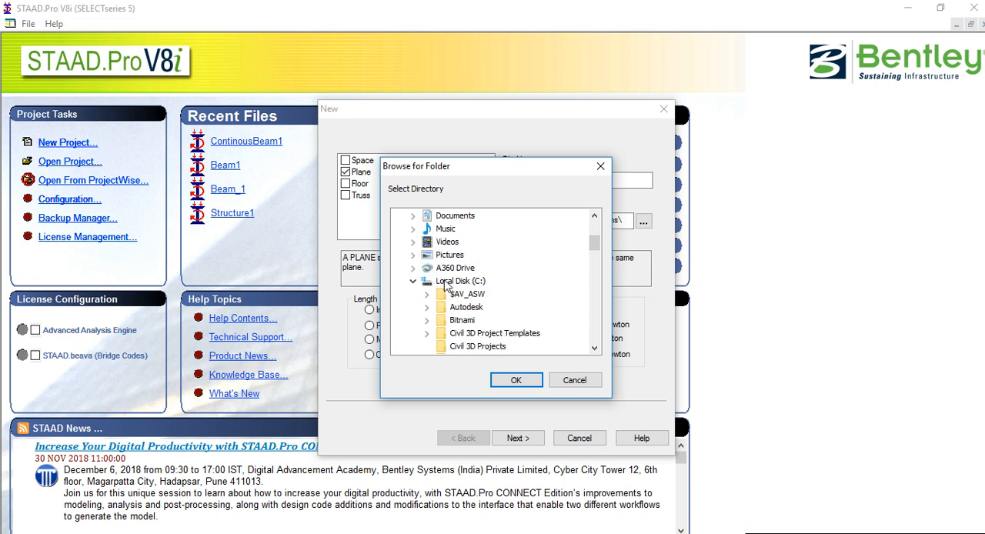
pyautogui.scroll(-1, 598, 250)
pyautogui.moveTo(598, 250); pyautogui.dragTo(594, 235)
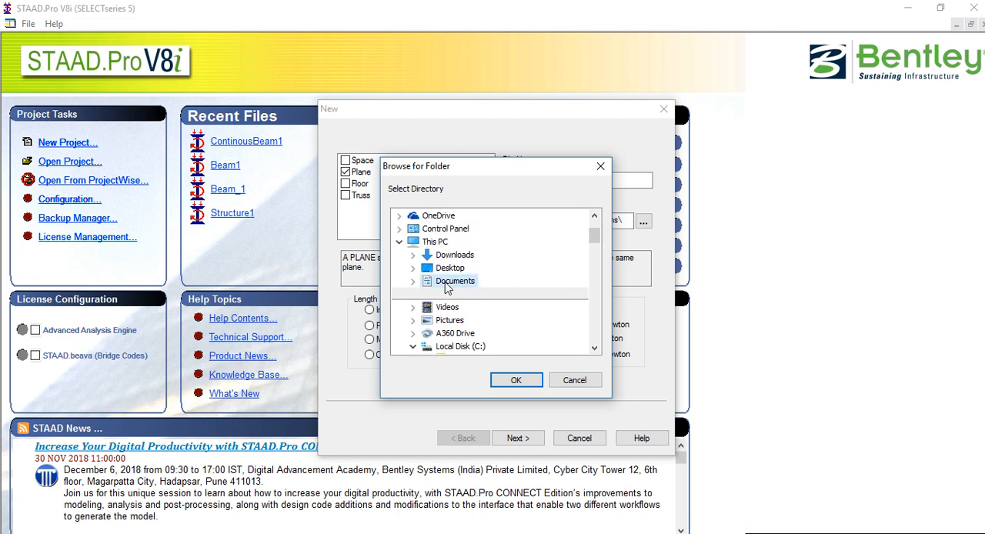
pyautogui.click(415, 284)
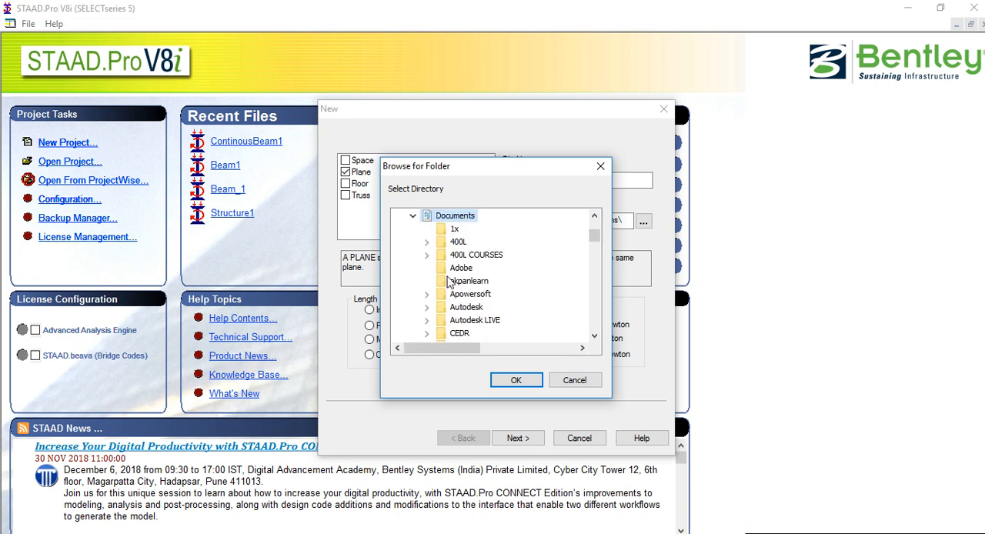
pyautogui.click(594, 335)
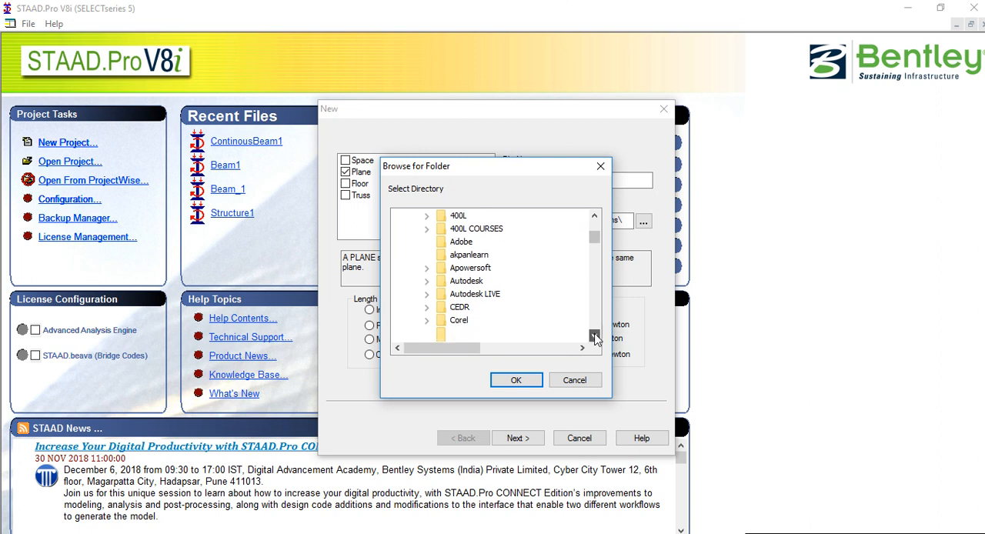
pyautogui.click(482, 231)
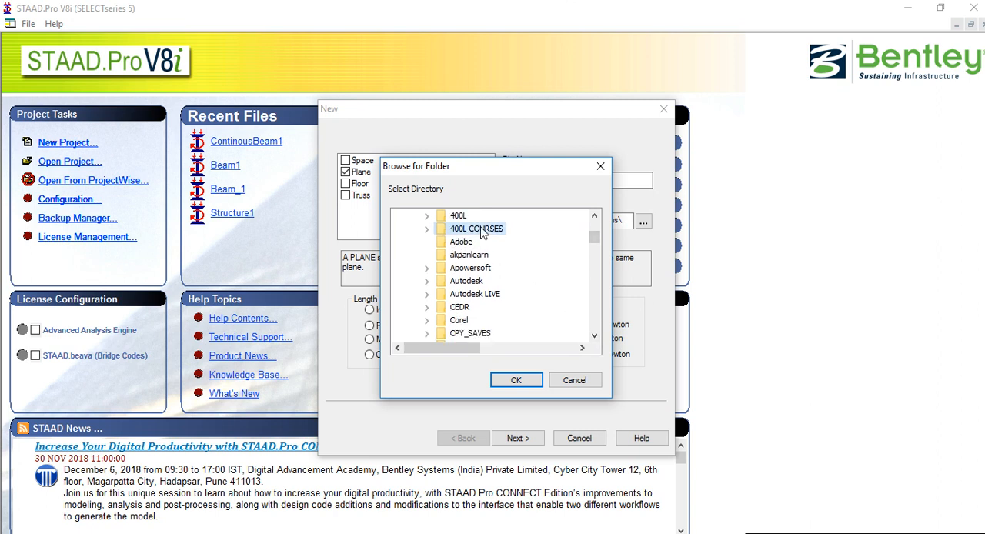
pyautogui.doubleClick(483, 231)
pyautogui.click(515, 379)
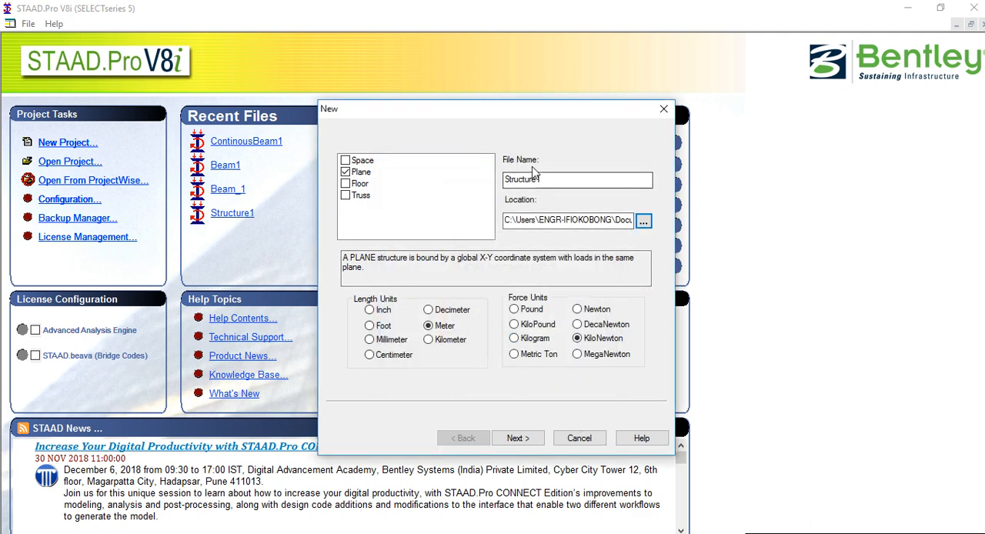
# Name the project file SimpleBeam1 and finish creating it with Add Beam as the starting mode
pyautogui.moveTo(543, 179); pyautogui.dragTo(505, 180)
pyautogui.write('SimpleBeam1')
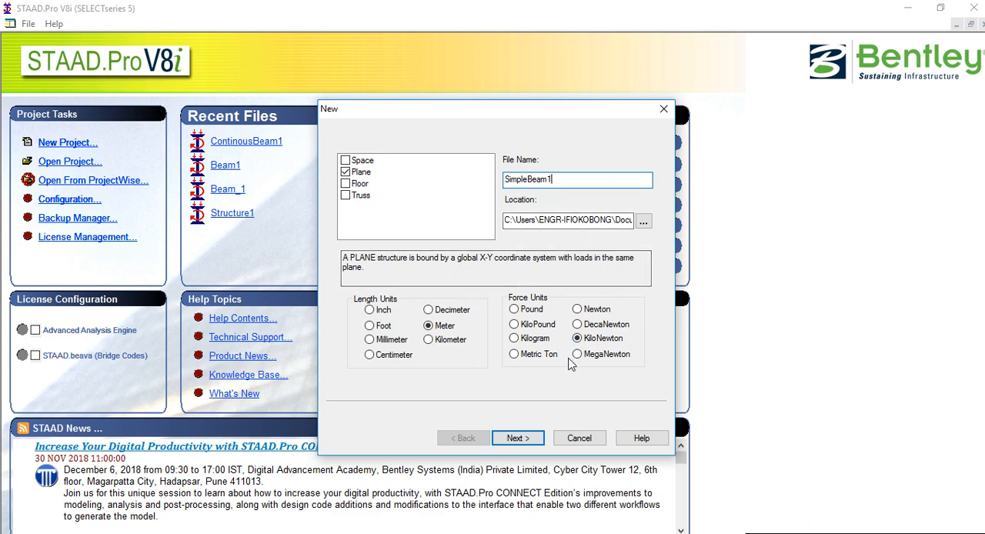
pyautogui.click(530, 438)
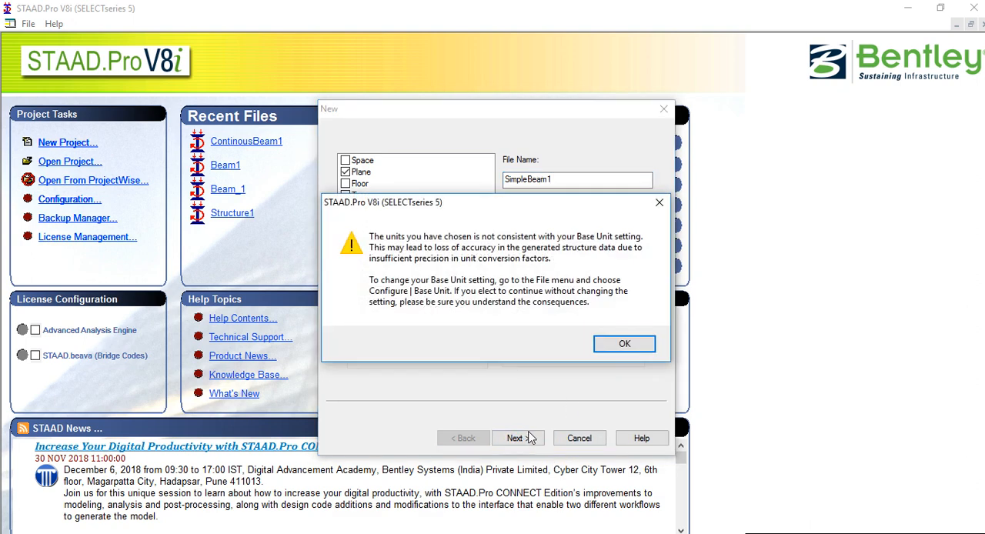
pyautogui.click(608, 344)
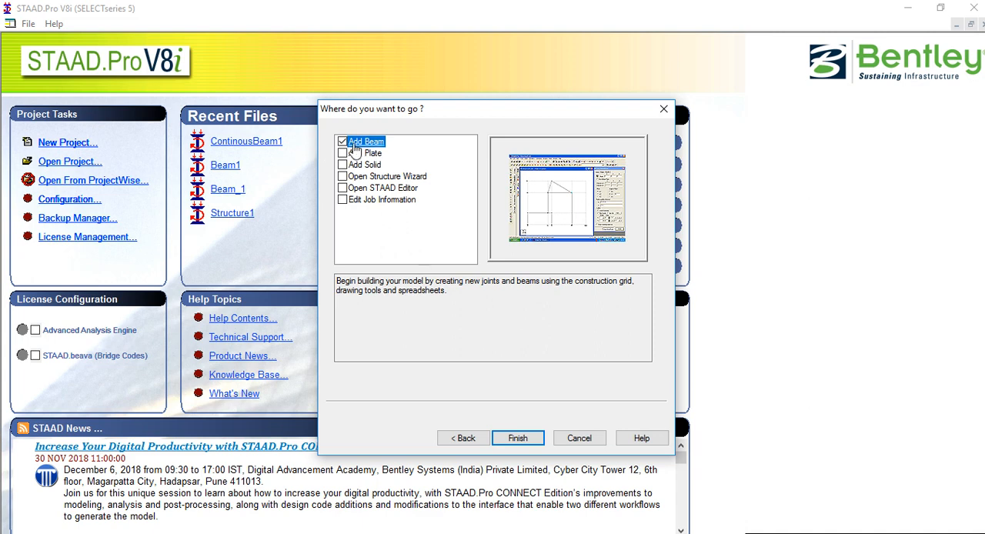
pyautogui.click(527, 439)
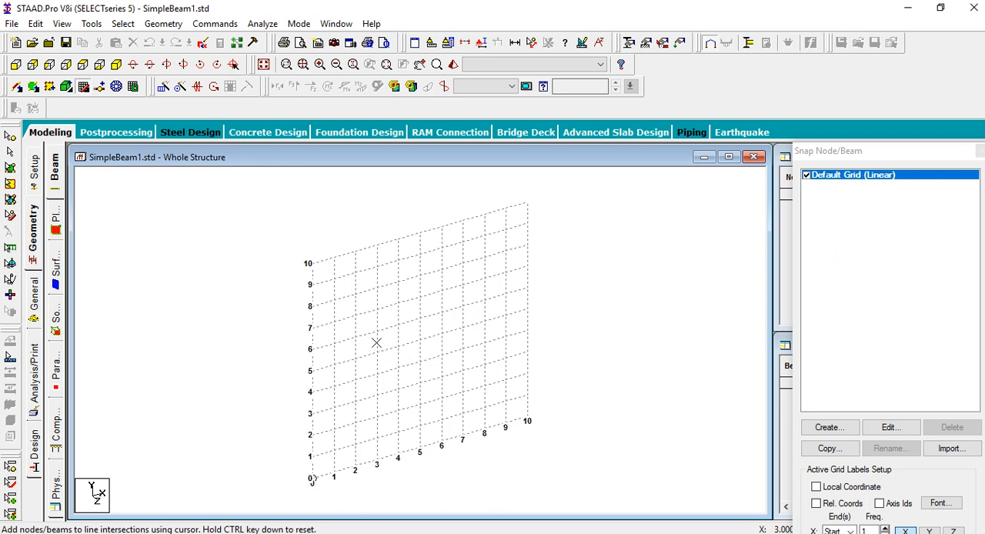
# View the model from +Z and extend the default linear grid to 12 construction lines in X to suit the problem's spans
pyautogui.click(15, 66)
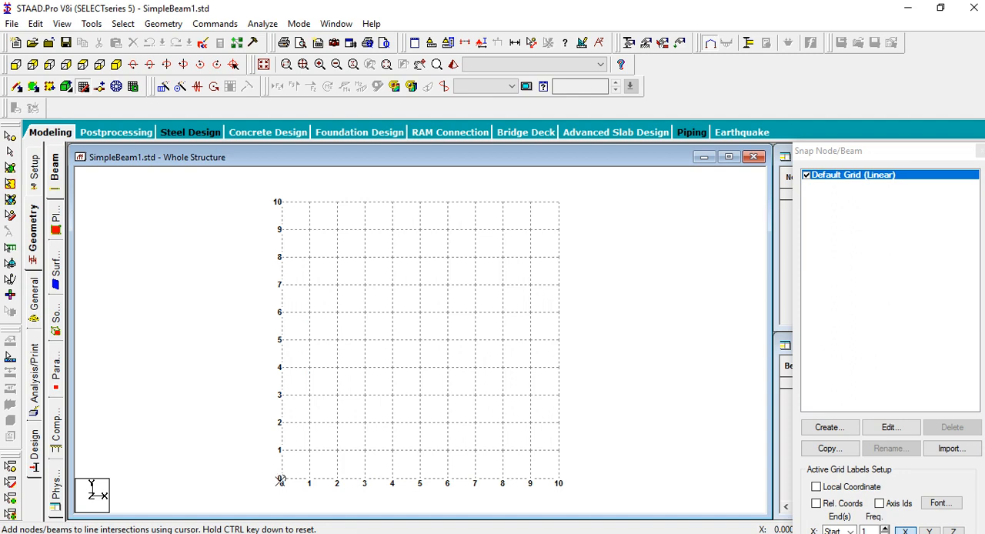
pyautogui.hotkey('alt', 'Tab')
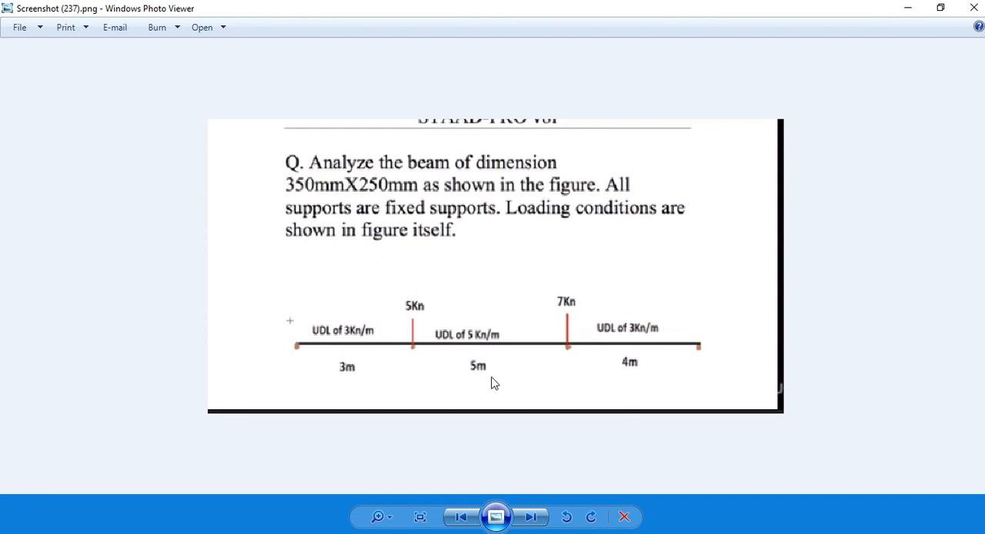
pyautogui.hotkey('alt', 'Tab')
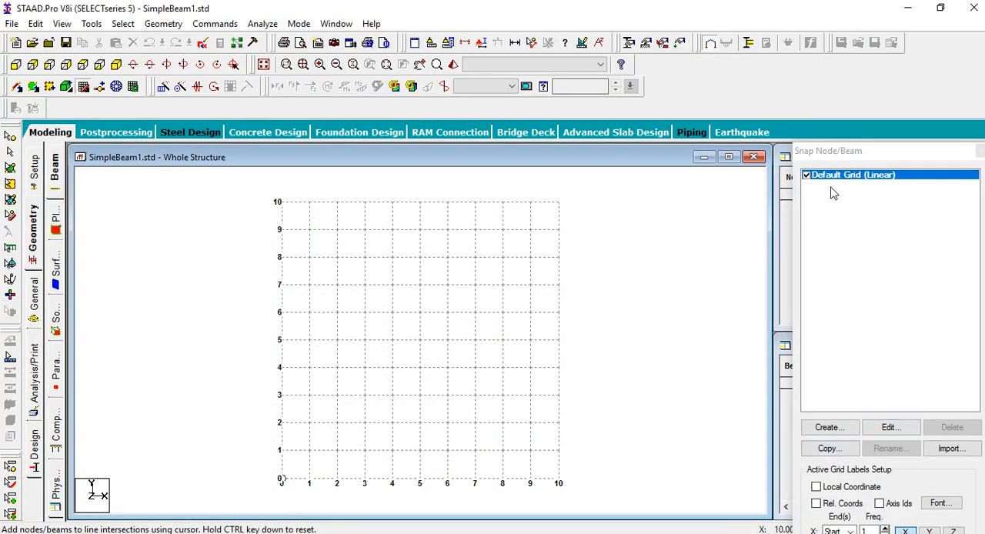
pyautogui.click(891, 428)
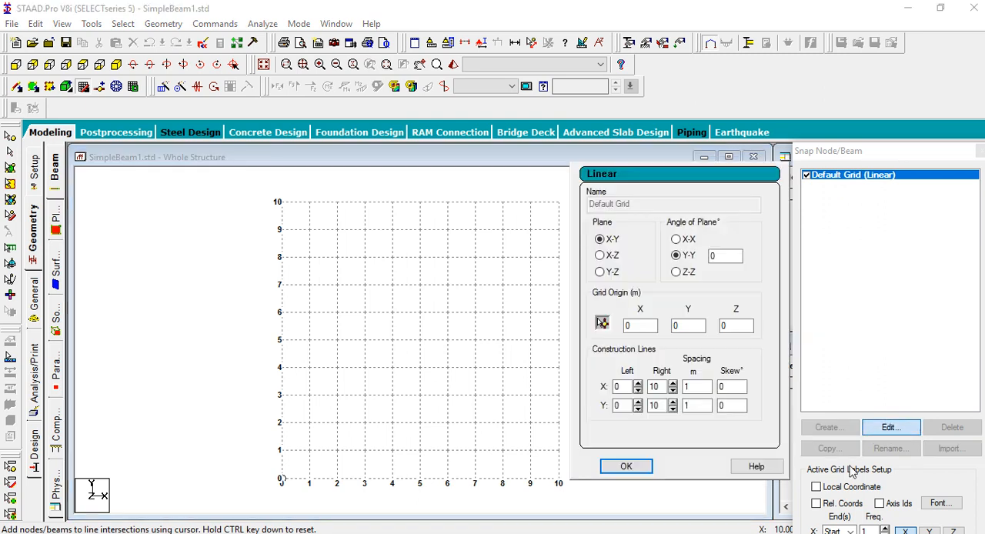
pyautogui.click(672, 383)
pyautogui.click(673, 383)
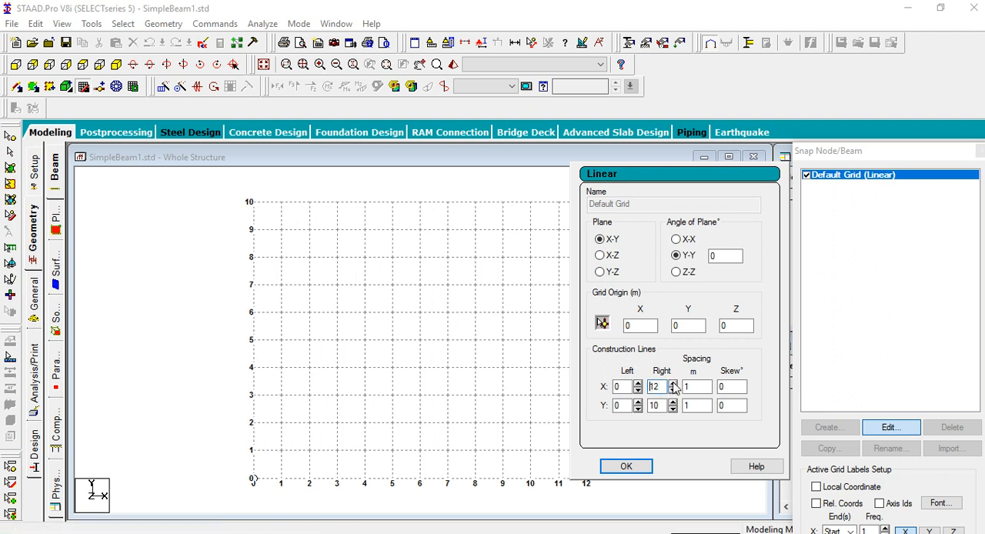
pyautogui.click(626, 466)
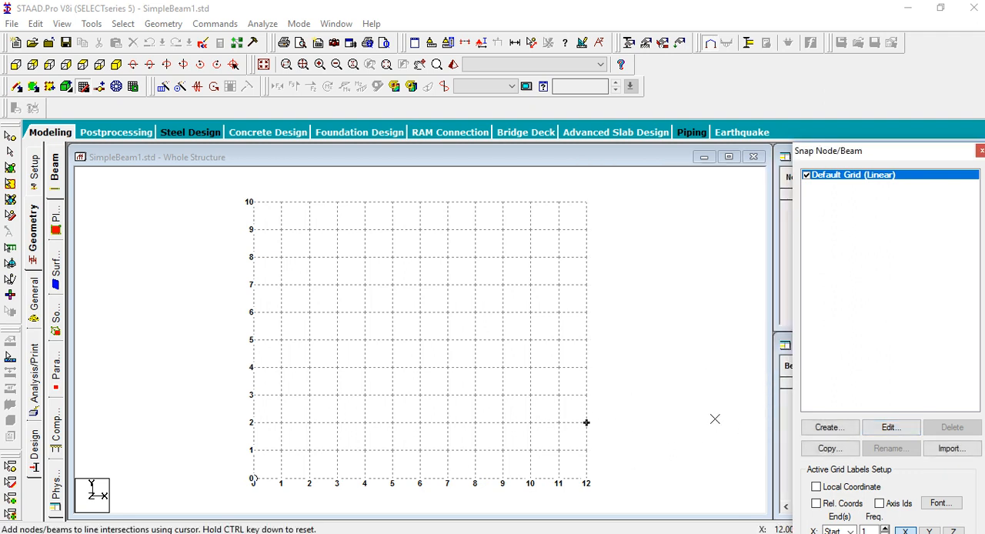
# Draw the first beam span, 3 m long, along the X axis from the grid origin to X = 3
pyautogui.moveTo(694, 414); pyautogui.dragTo(687, 387, button='middle')
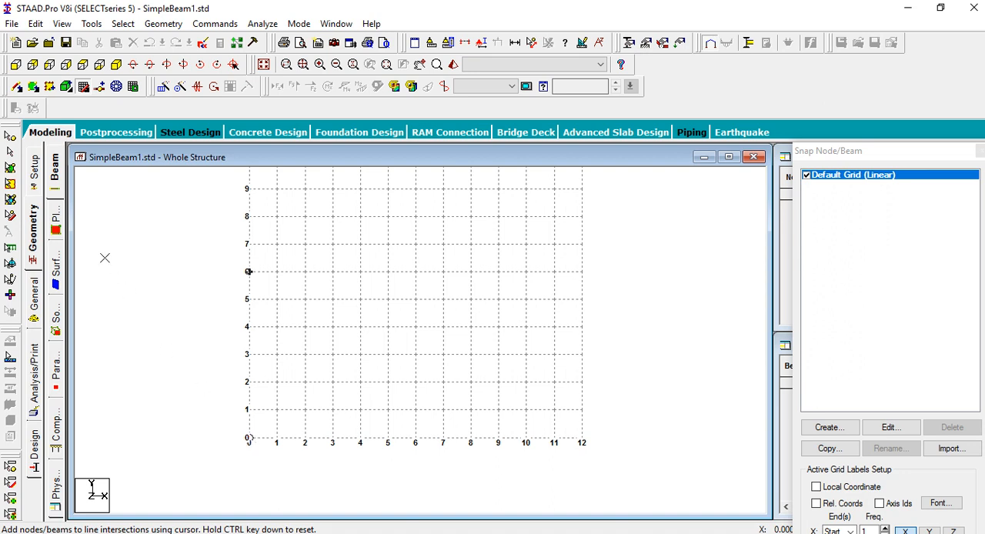
pyautogui.click(248, 438)
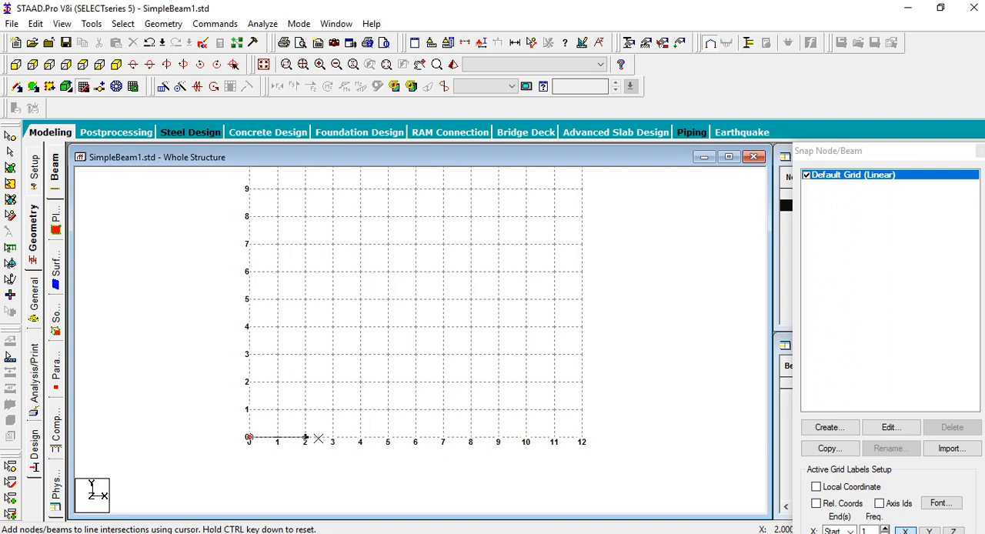
pyautogui.hotkey('alt', 'Tab')
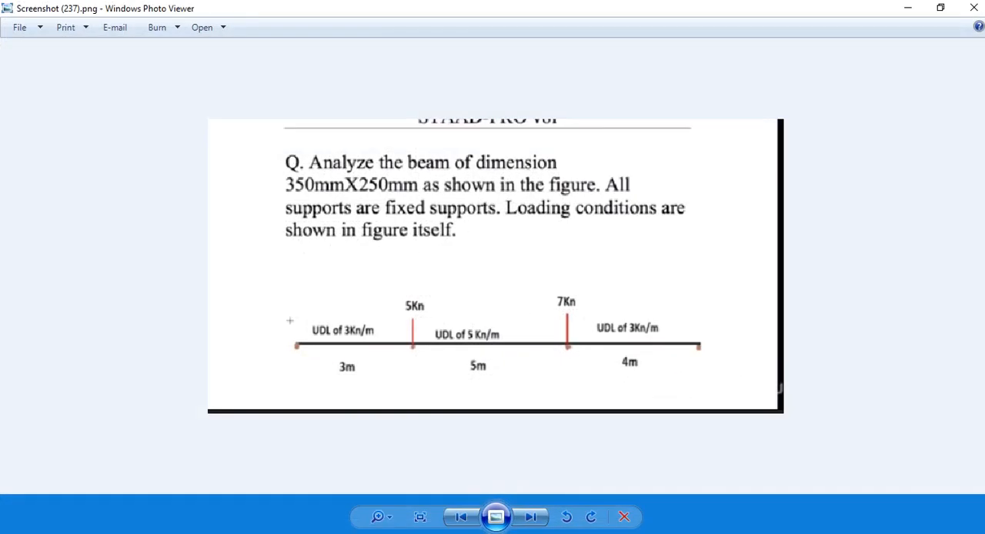
pyautogui.hotkey('alt', 'Tab')
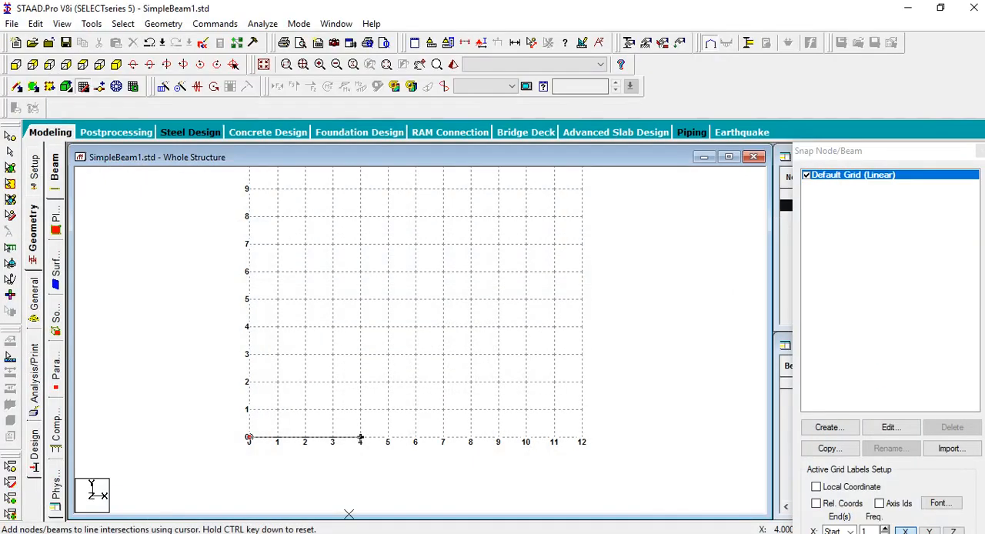
pyautogui.click(332, 438)
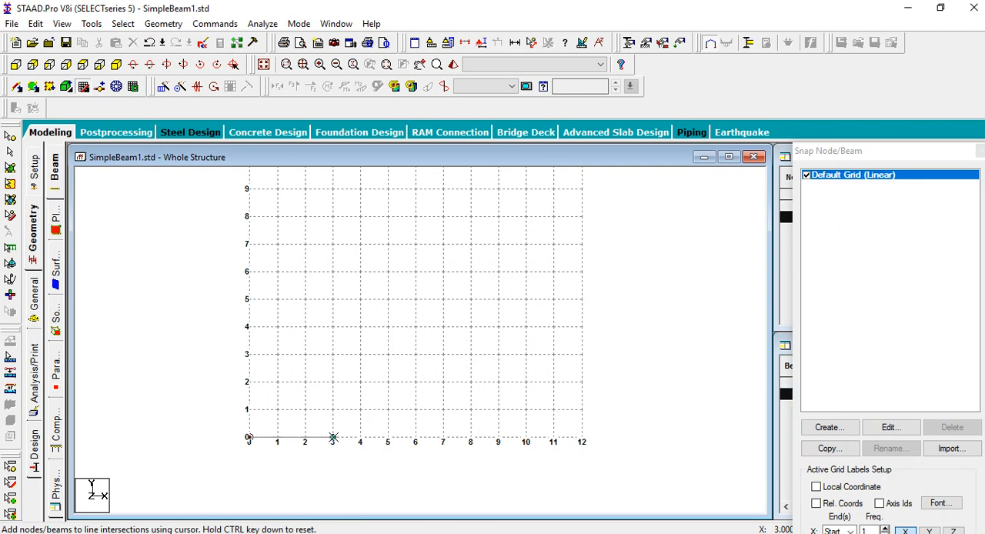
# Draw the 5 m second beam span from the node at X = 3 to X = 8, as given in the problem picture
pyautogui.hotkey('alt', 'Tab')
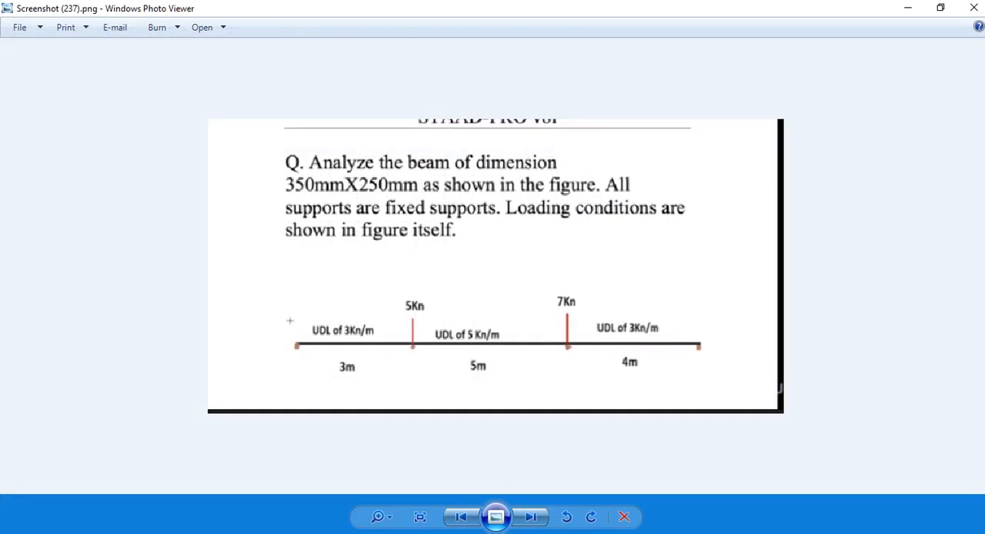
pyautogui.hotkey('alt', 'Tab')
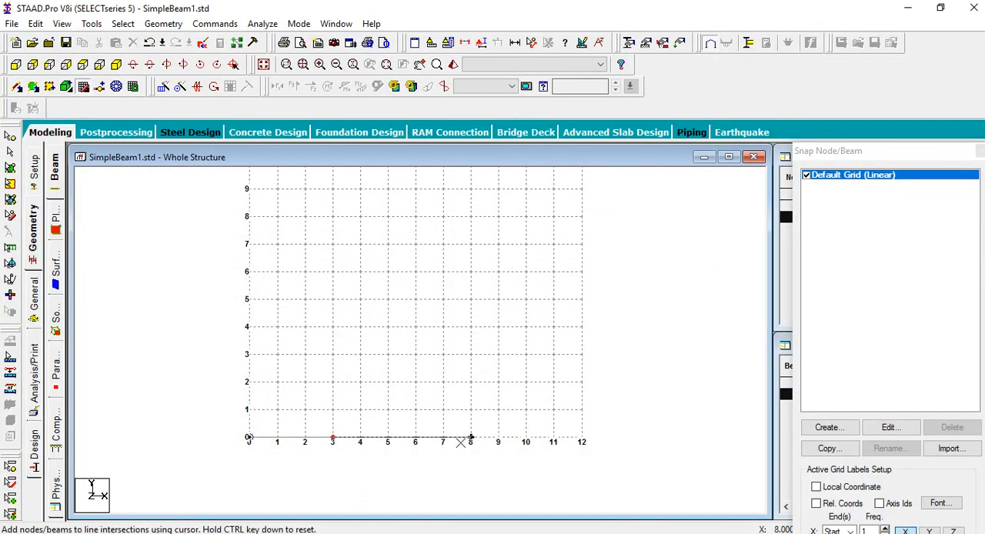
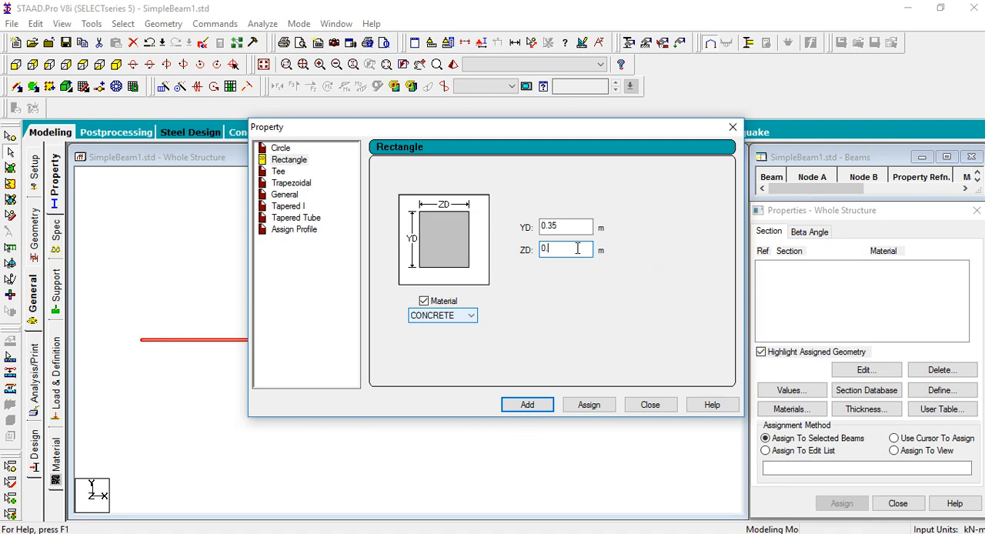
# Define a concrete rectangular section with YD 0.35 m and ZD 0.25 m, and assign it to the selected first span
pyautogui.write('25')
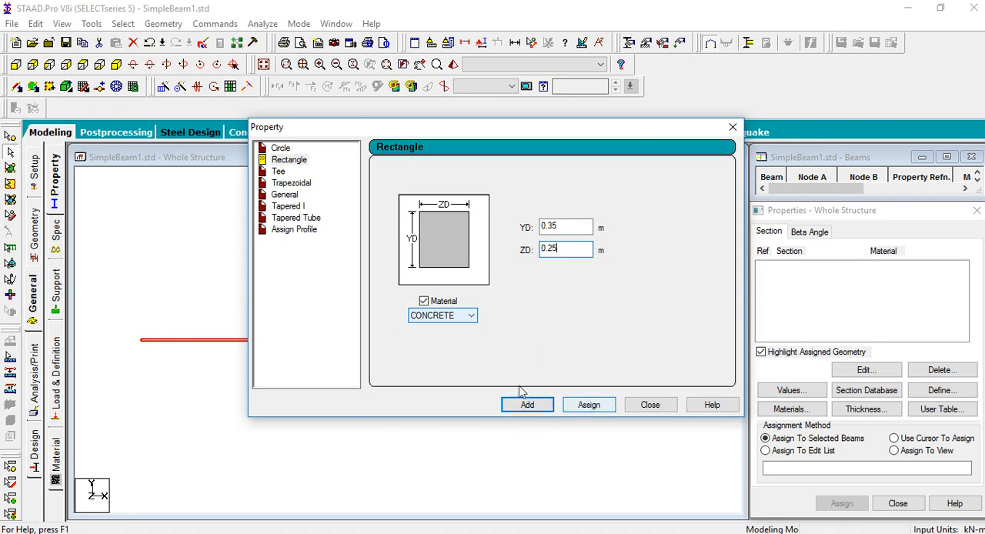
pyautogui.click(590, 409)
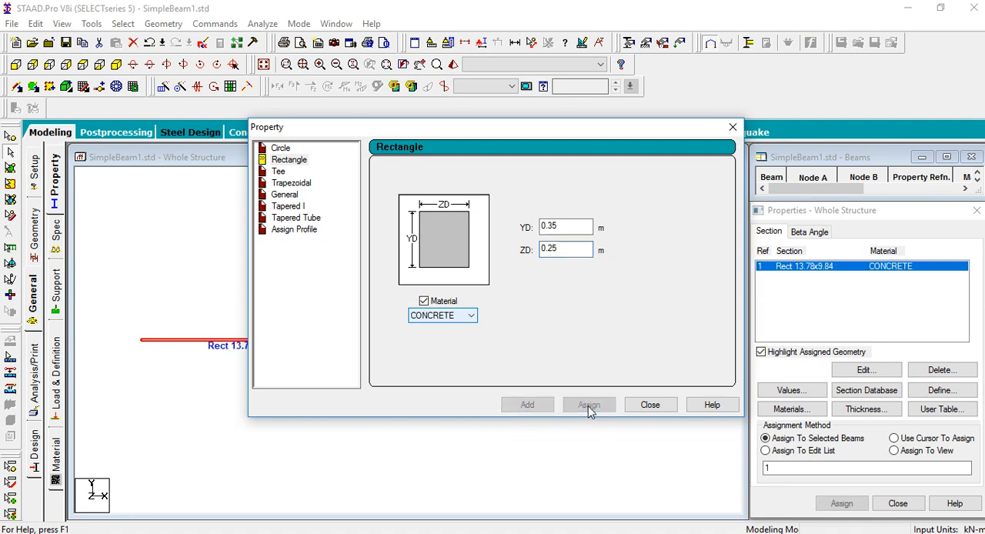
pyautogui.click(651, 405)
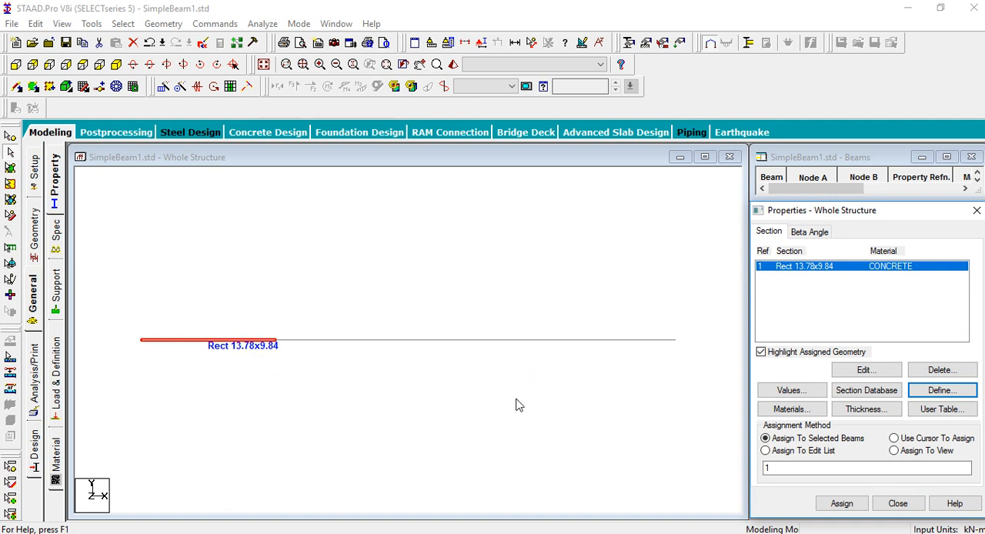
# Assign the concrete rectangular section to all three beam spans
pyautogui.click(311, 344)
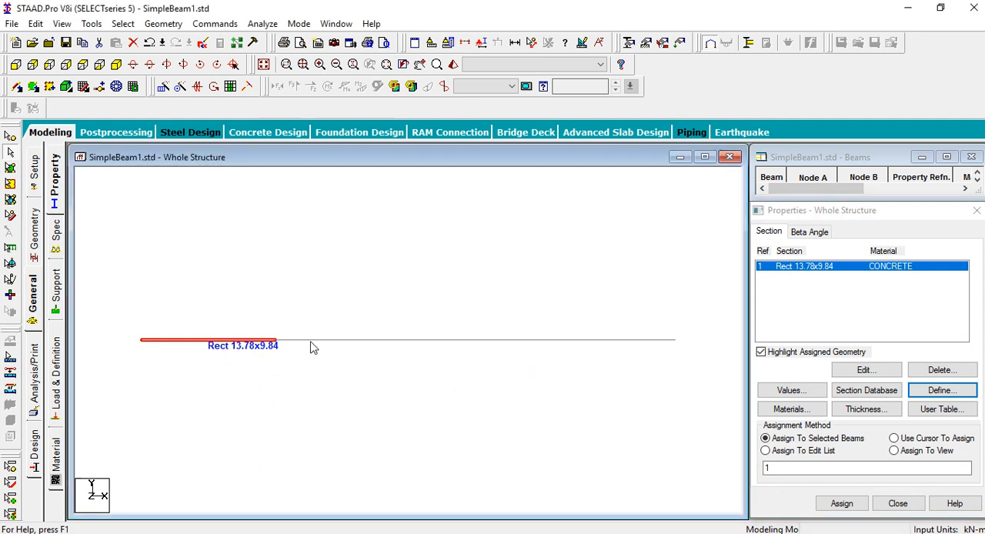
pyautogui.click(125, 317)
pyautogui.moveTo(123, 318); pyautogui.dragTo(708, 378)
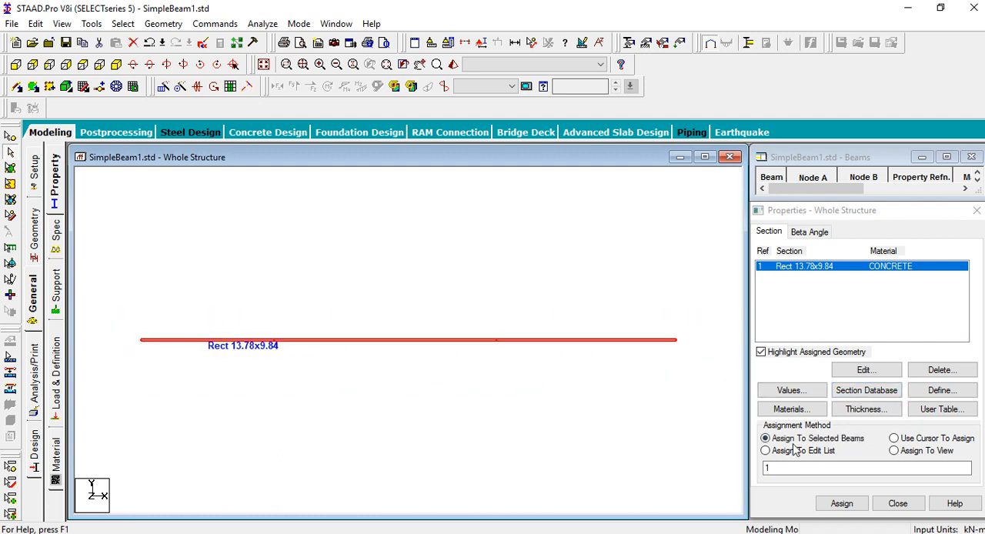
pyautogui.click(845, 505)
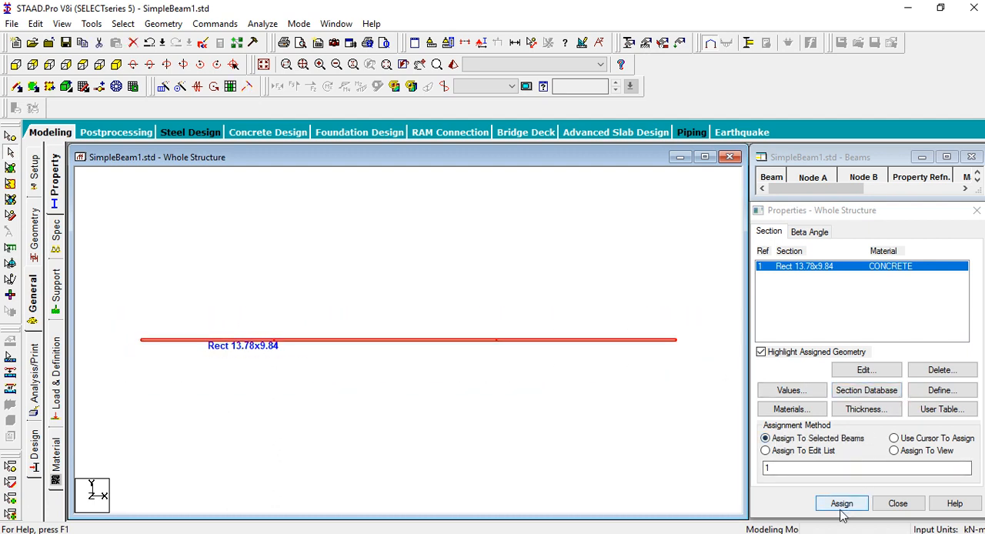
pyautogui.click(869, 399)
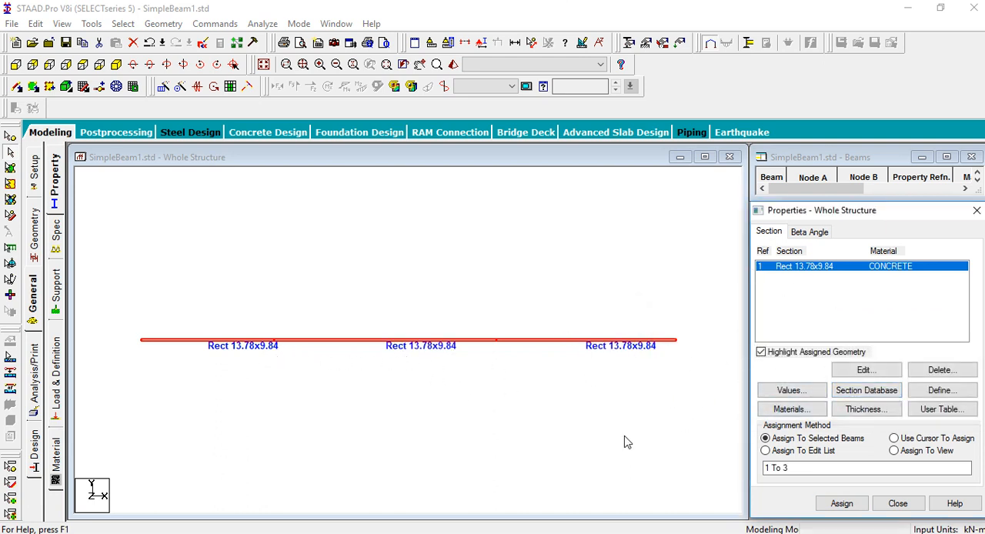
# Create a fixed support definition for the beam
pyautogui.click(381, 533)
pyautogui.click(54, 305)
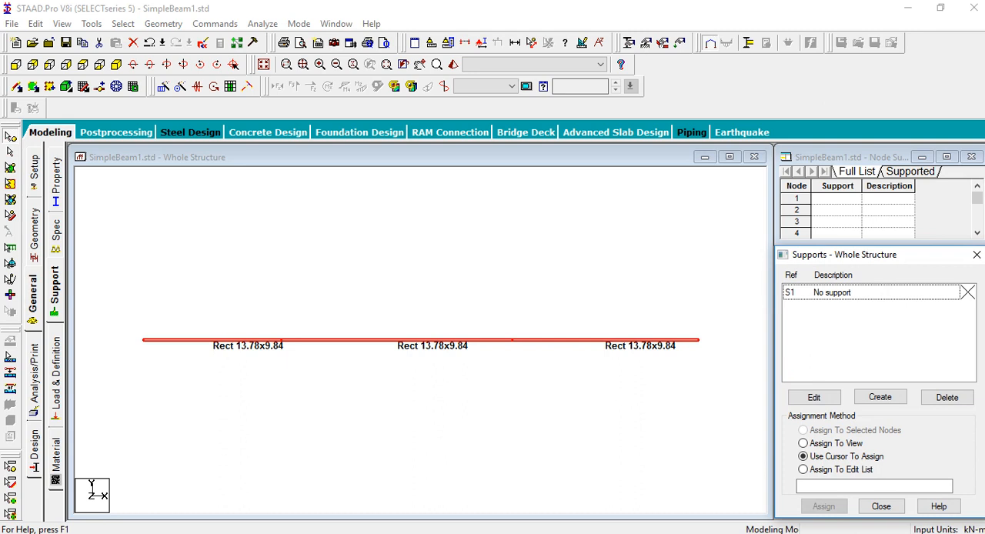
pyautogui.click(881, 397)
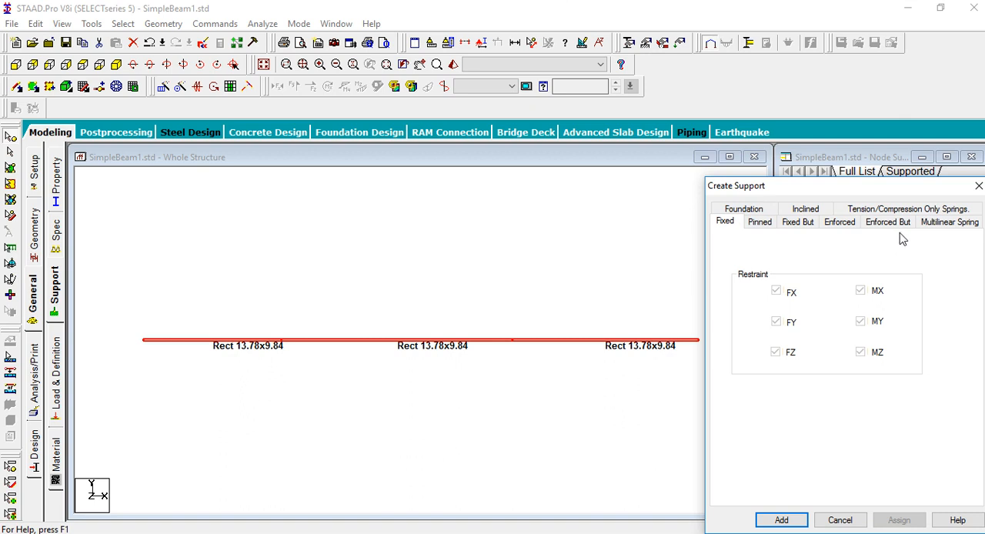
pyautogui.click(781, 520)
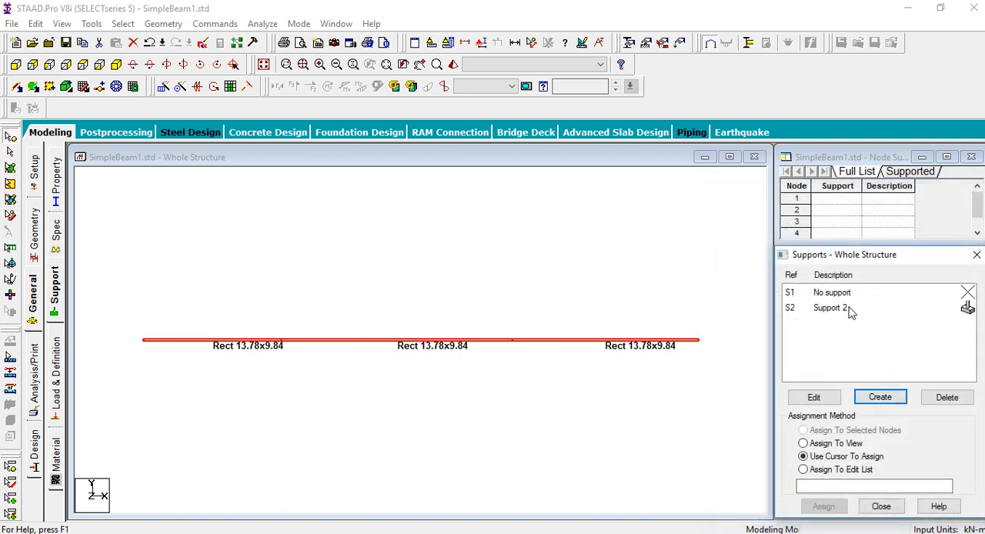
# Assign the fixed support to all four beam nodes
pyautogui.click(830, 308)
pyautogui.click(825, 508)
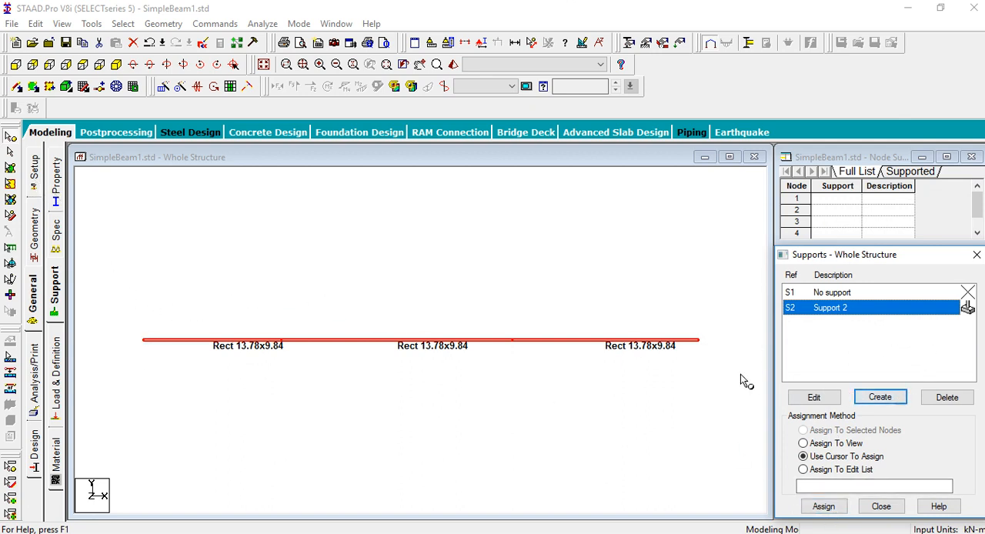
pyautogui.moveTo(121, 318); pyautogui.dragTo(746, 385)
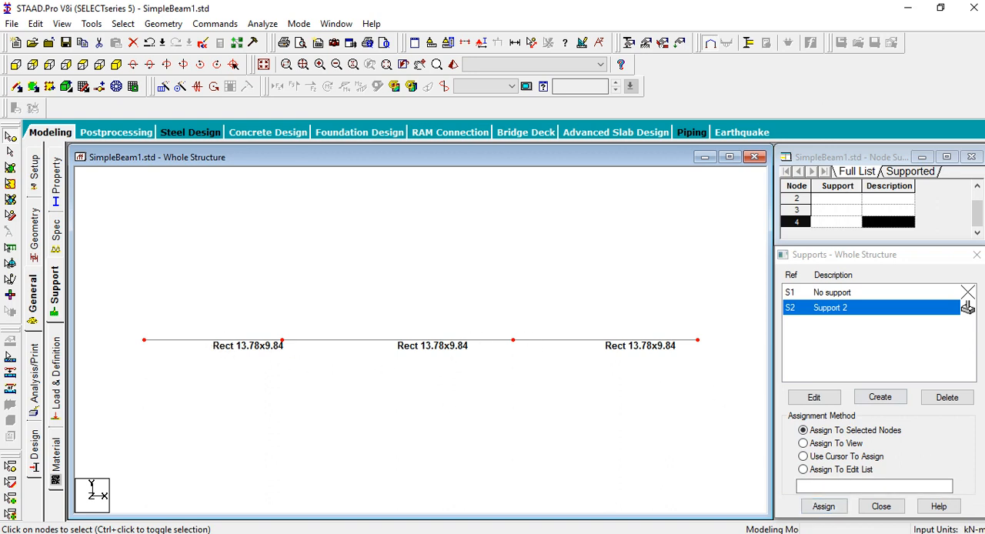
pyautogui.click(821, 506)
pyautogui.click(857, 423)
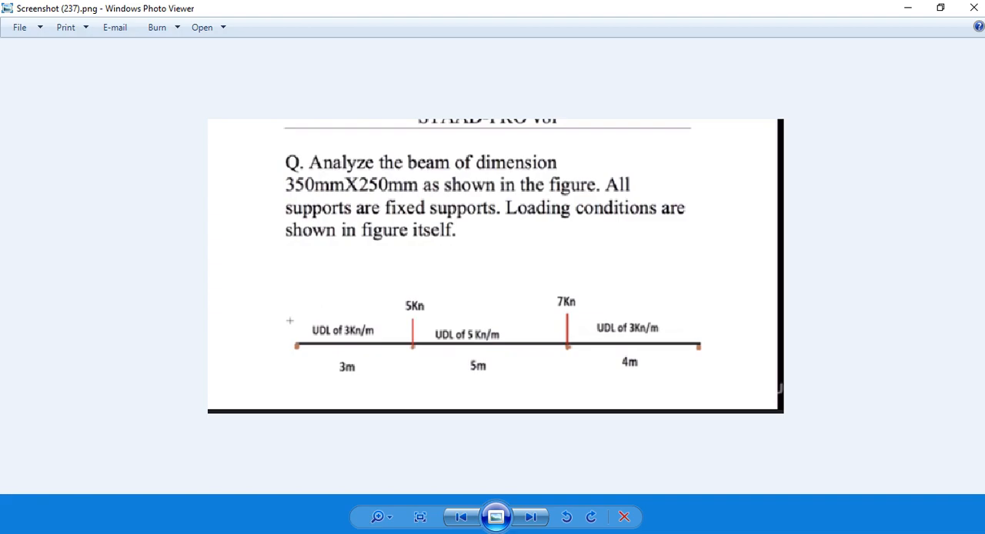
# Add primary load case 1 with loading type Dead and the title Dead Load
pyautogui.hotkey('alt', 'Tab')
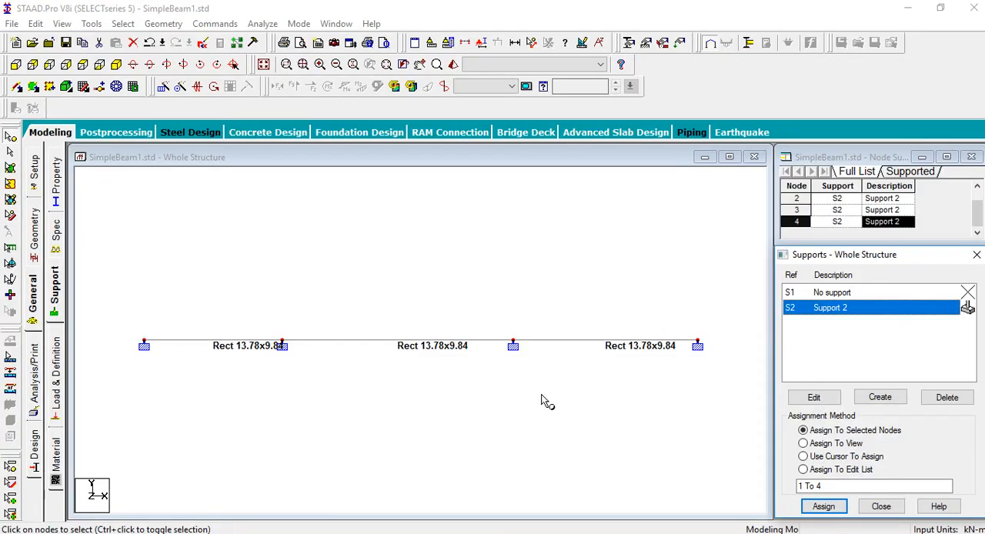
pyautogui.click(56, 376)
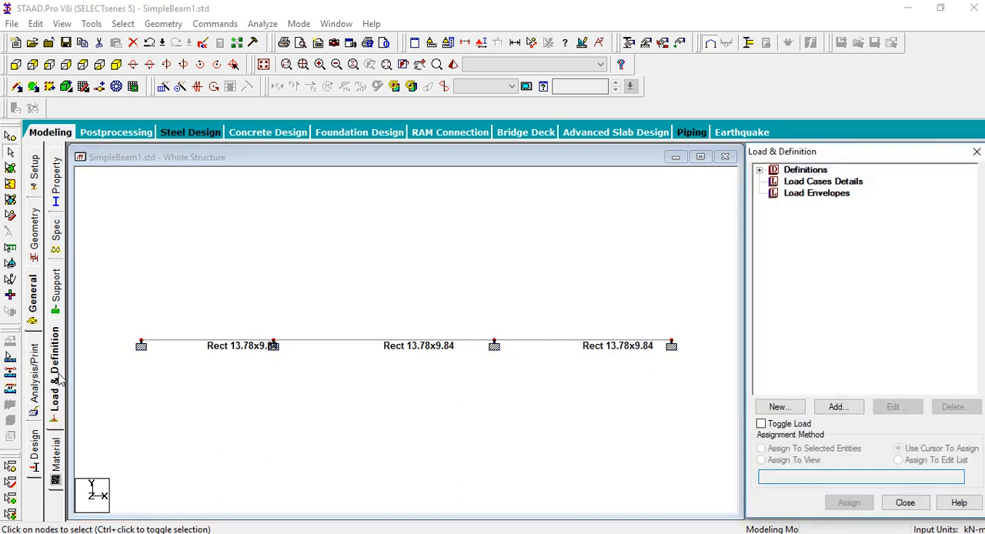
pyautogui.click(795, 183)
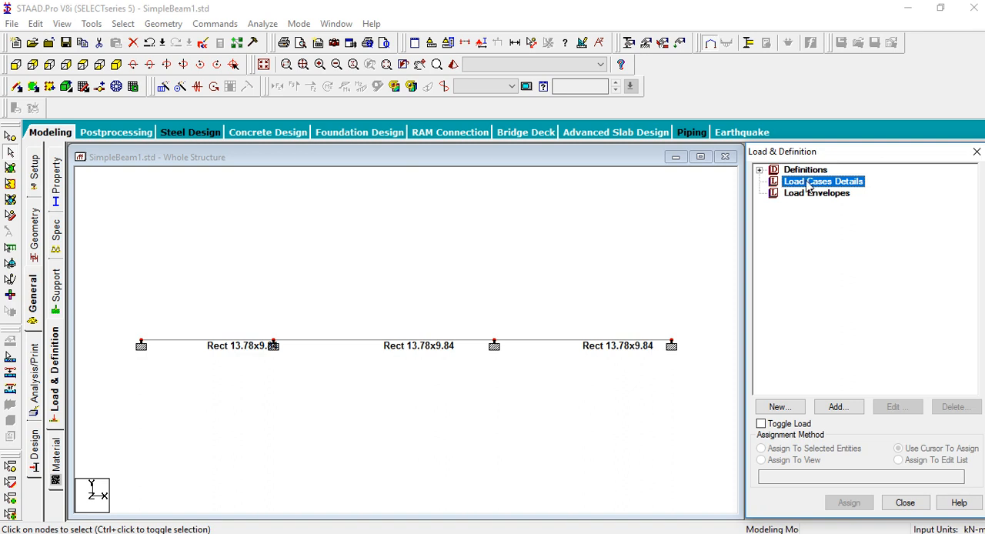
pyautogui.click(837, 406)
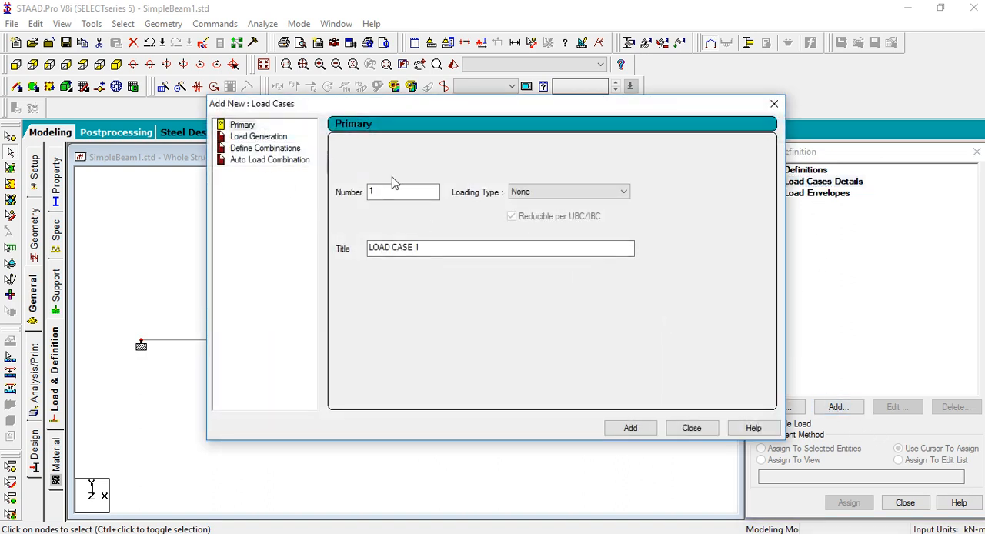
pyautogui.click(547, 193)
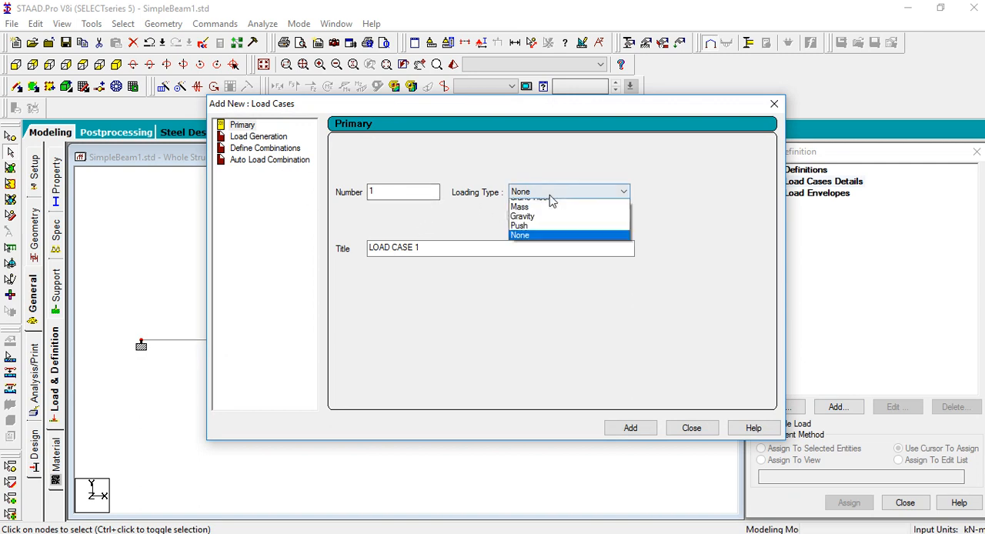
pyautogui.click(551, 203)
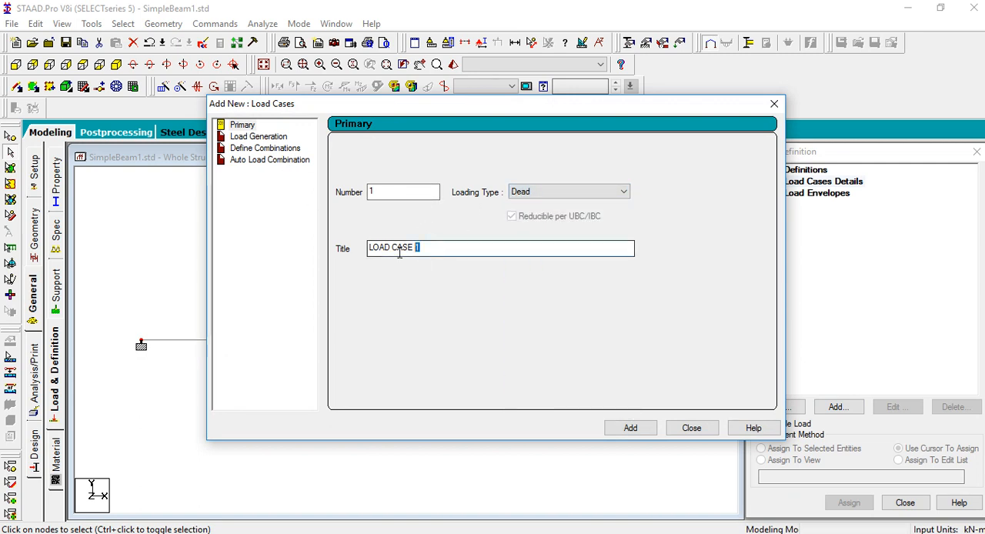
pyautogui.moveTo(418, 246); pyautogui.dragTo(355, 250)
pyautogui.write('Dead')
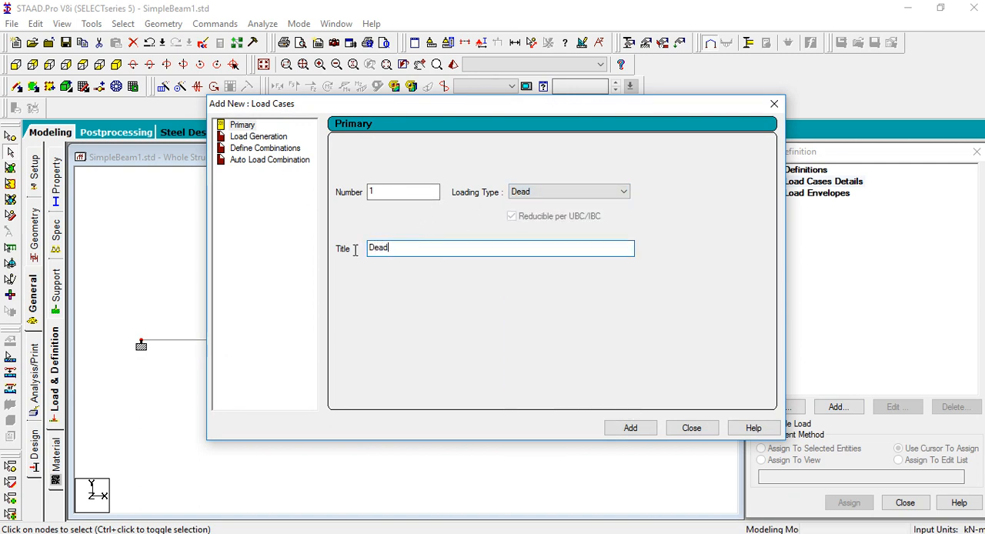
pyautogui.write(' Load')
pyautogui.click(638, 431)
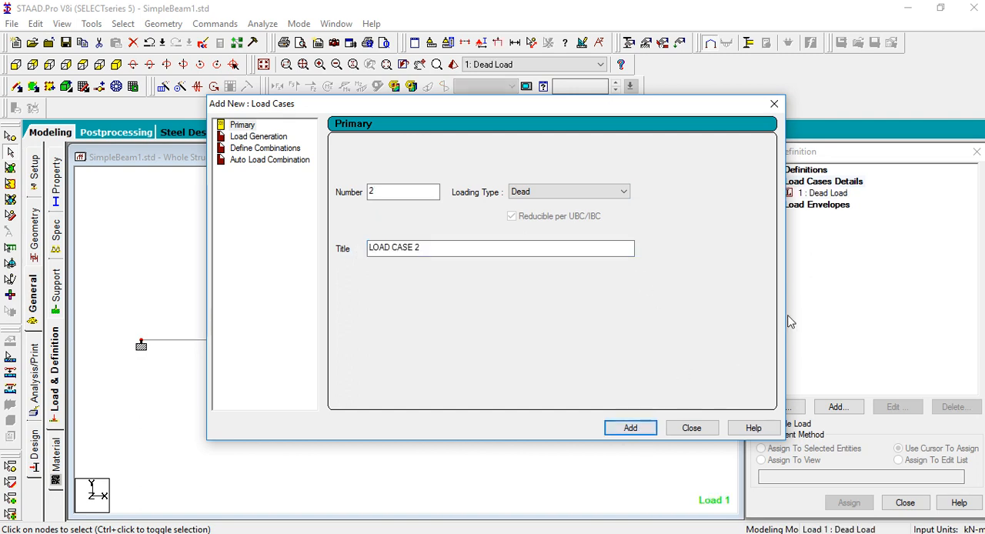
pyautogui.click(687, 428)
# Add a uniform member force of -3 kN/m in the GY direction to the Dead Load case, following the problem picture
pyautogui.click(829, 194)
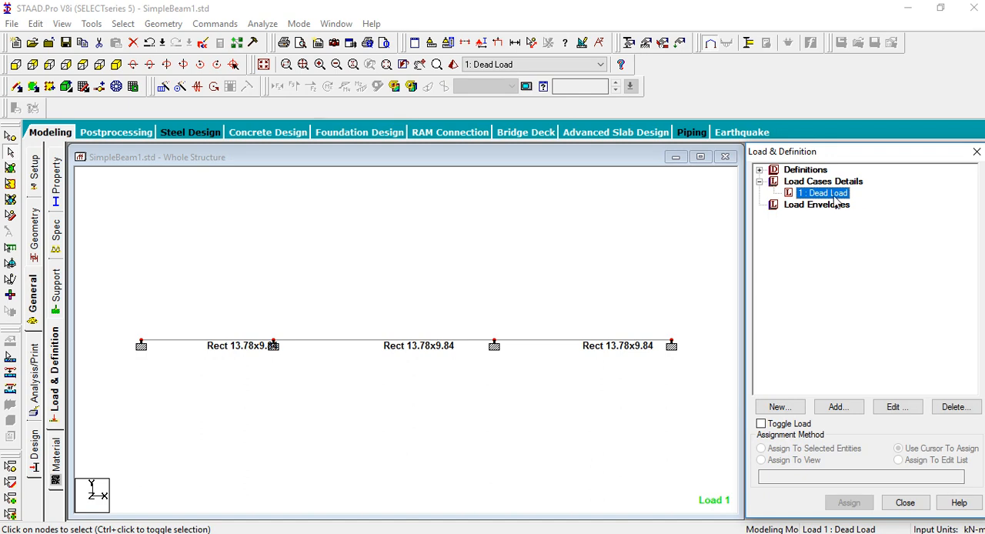
pyautogui.click(839, 407)
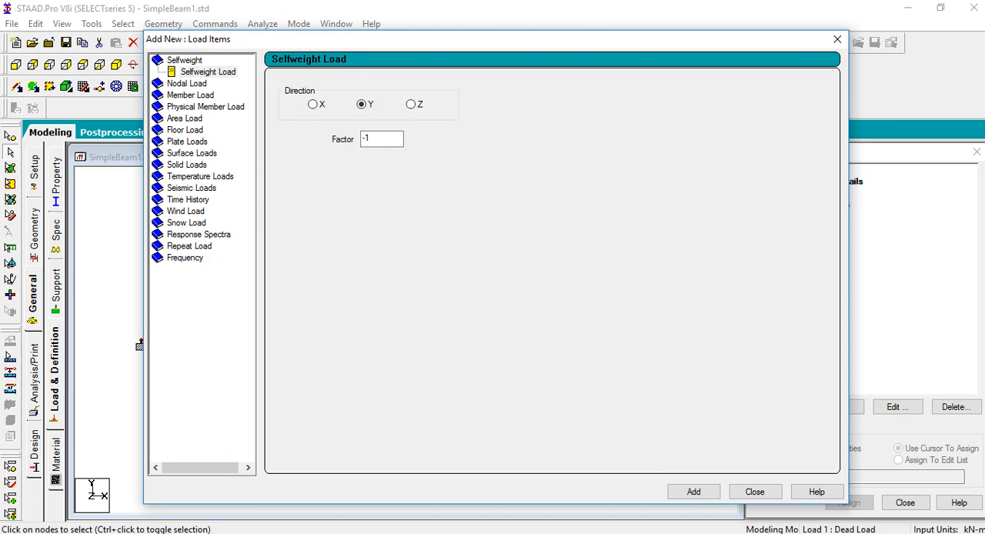
pyautogui.hotkey('alt', 'Tab')
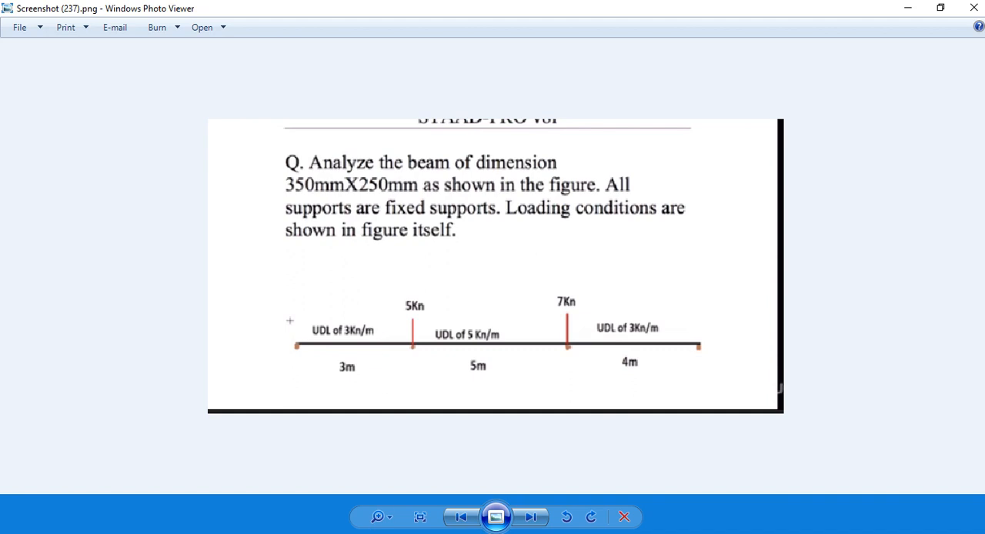
pyautogui.hotkey('alt', 'Tab')
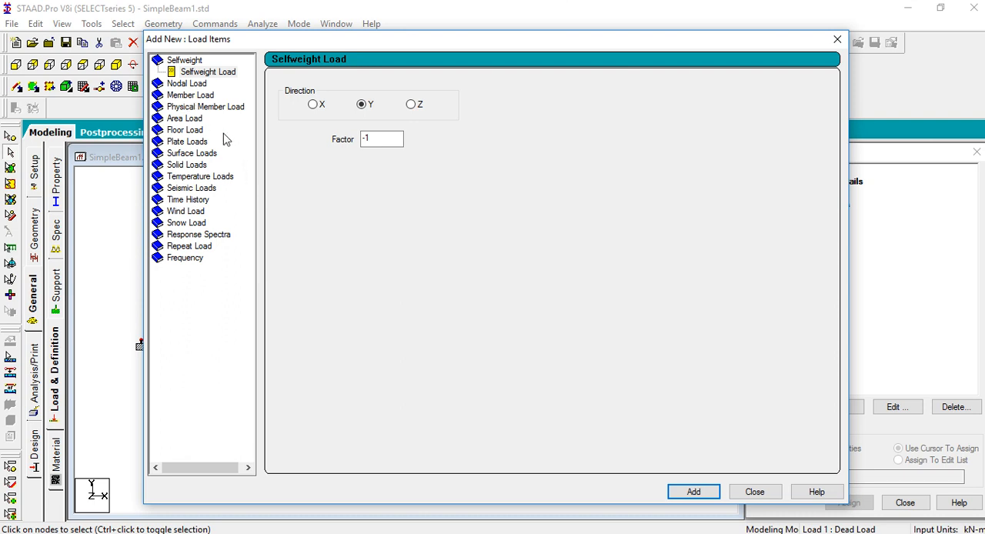
pyautogui.click(537, 308)
pyautogui.click(188, 96)
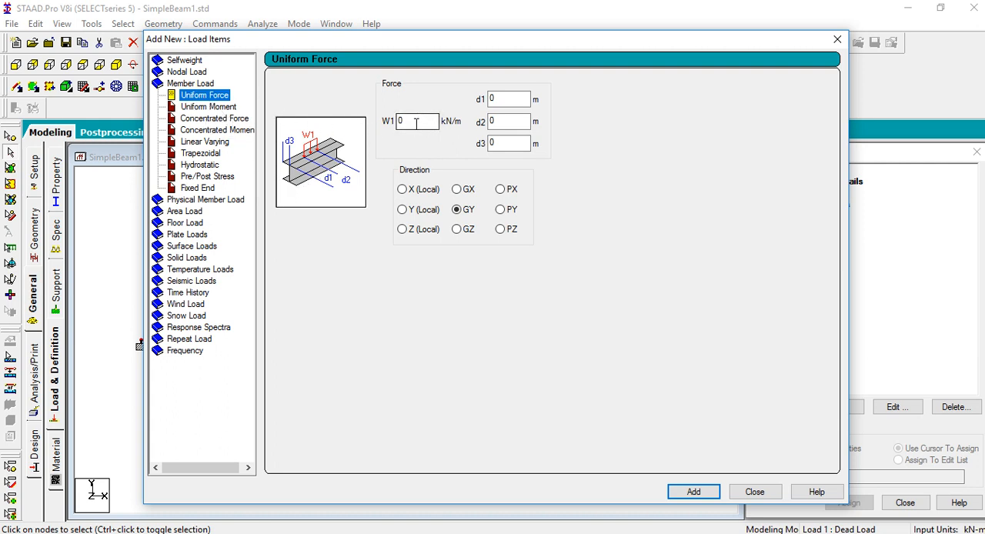
pyautogui.click(415, 123)
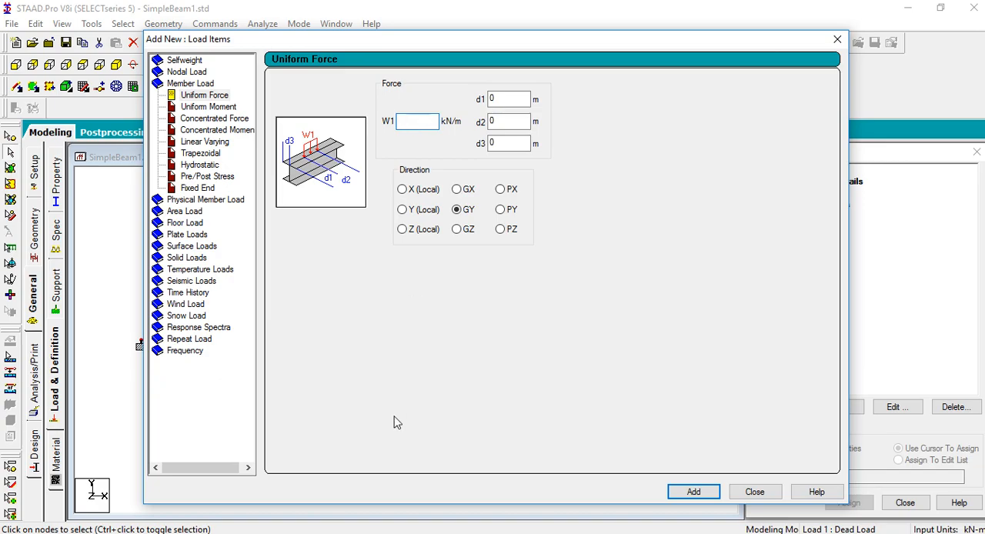
pyautogui.click(340, 533)
pyautogui.click(362, 533)
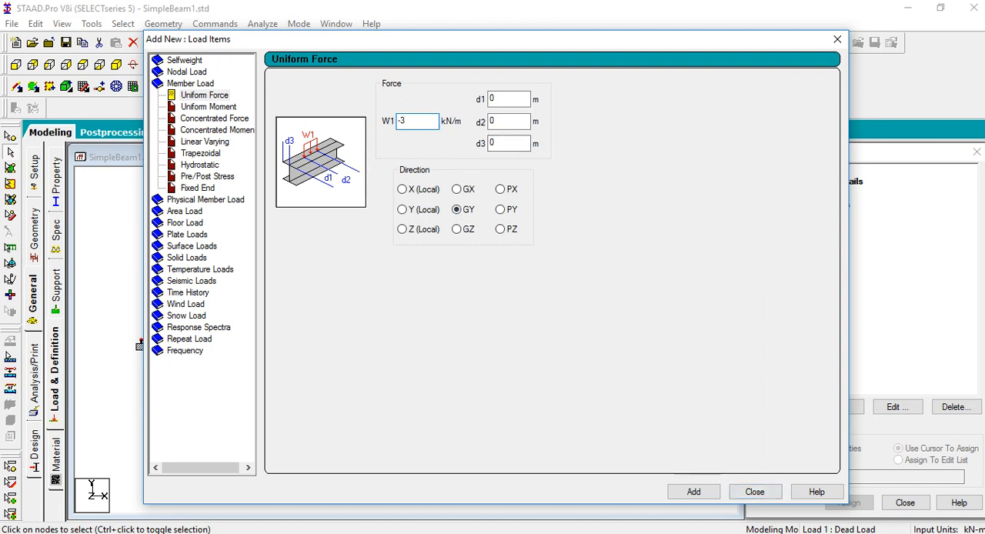
pyautogui.click(701, 493)
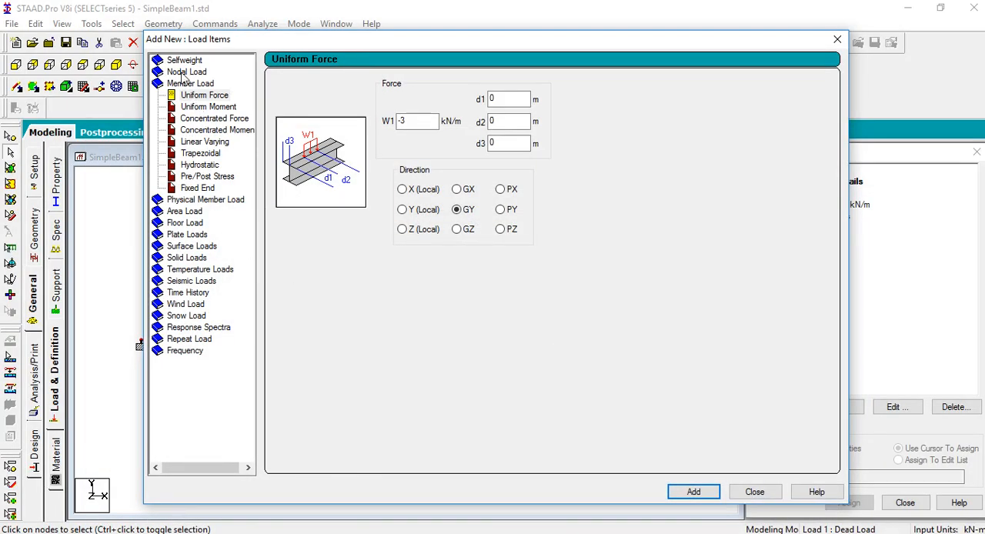
# Add a nodal load with Fy of -5 kN to the Dead Load case
pyautogui.click(183, 73)
pyautogui.click(304, 160)
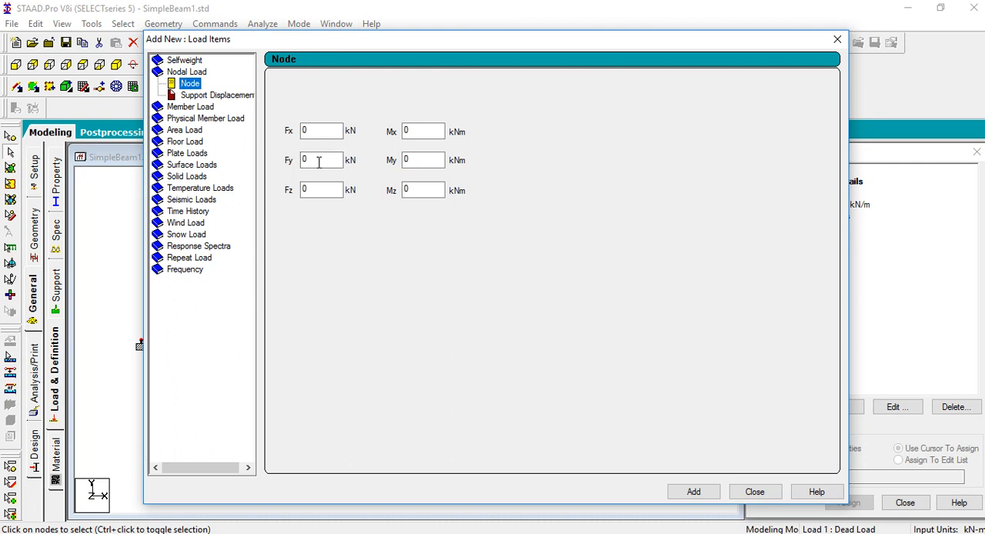
pyautogui.click(309, 160)
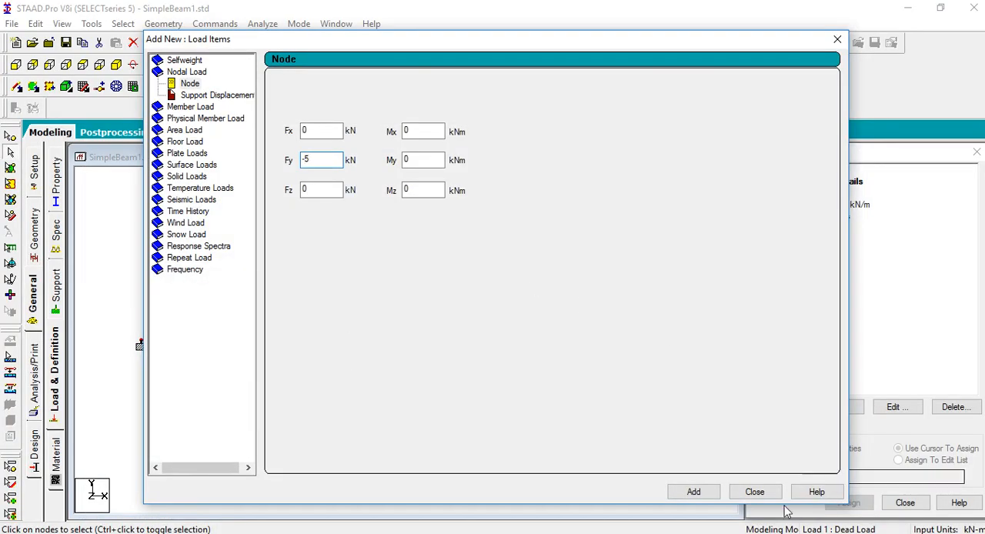
pyautogui.click(694, 492)
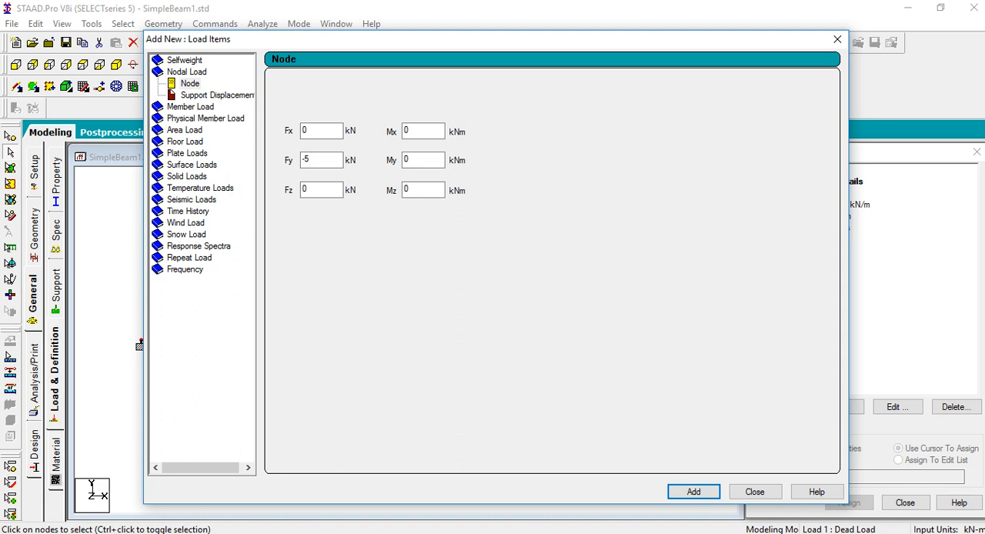
# Add a uniform member force of -5 kN/m in the GY direction to the Dead Load case, following the problem picture
pyautogui.click(517, 532)
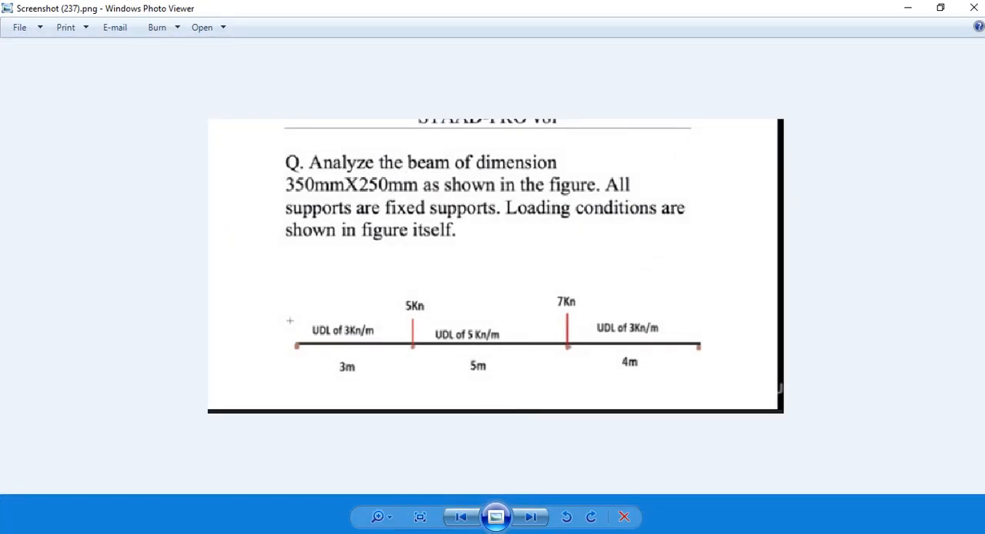
pyautogui.click(389, 532)
pyautogui.click(189, 107)
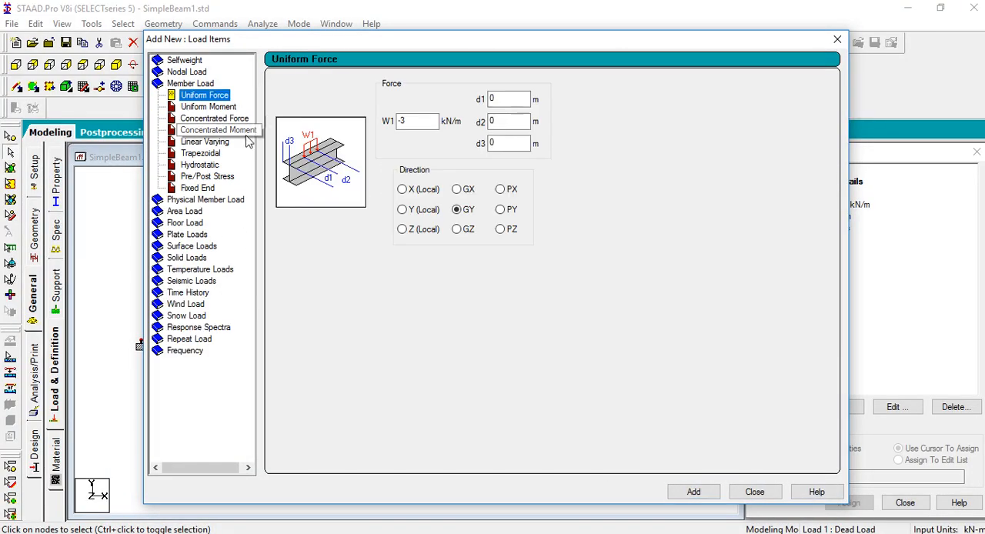
pyautogui.click(411, 120)
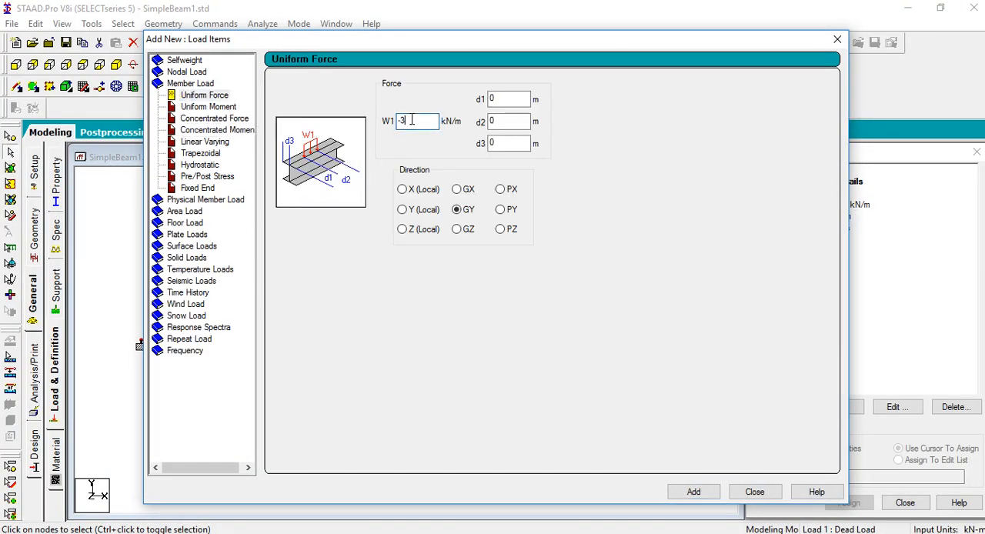
pyautogui.click(702, 492)
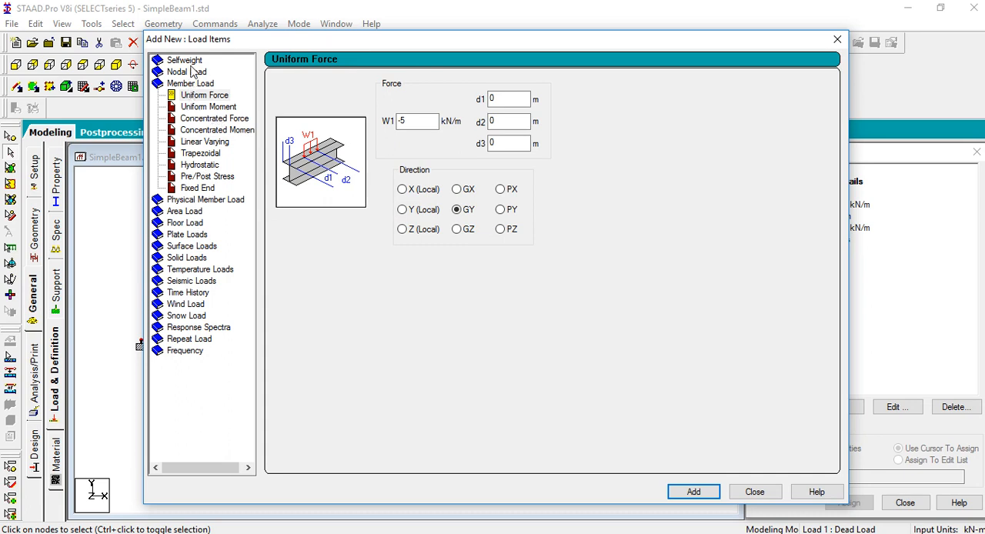
# Add a nodal load with Fy of -7 kN to the Dead Load case, check the problem picture and close the load items dialog
pyautogui.click(188, 72)
pyautogui.doubleClick(321, 159)
pyautogui.write('-5')
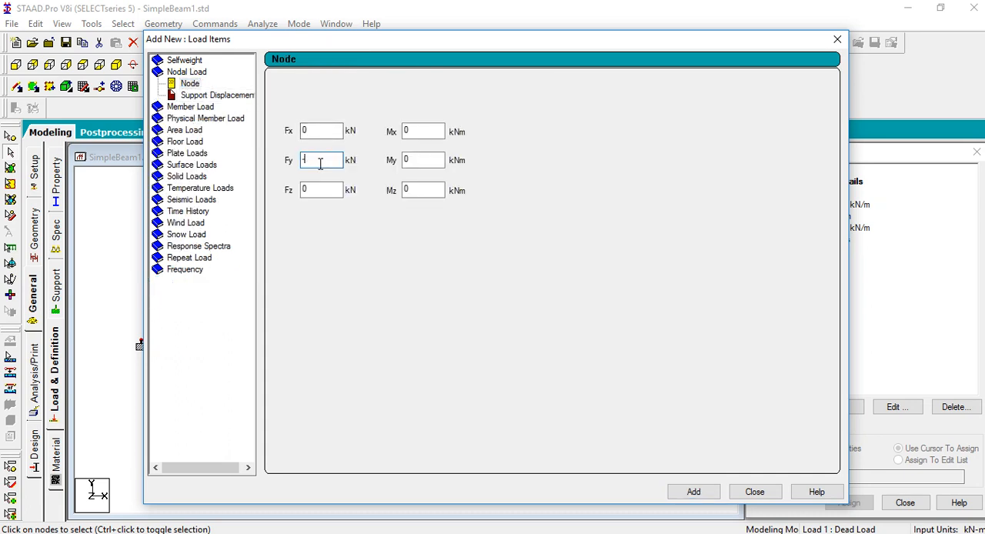
pyautogui.click(692, 491)
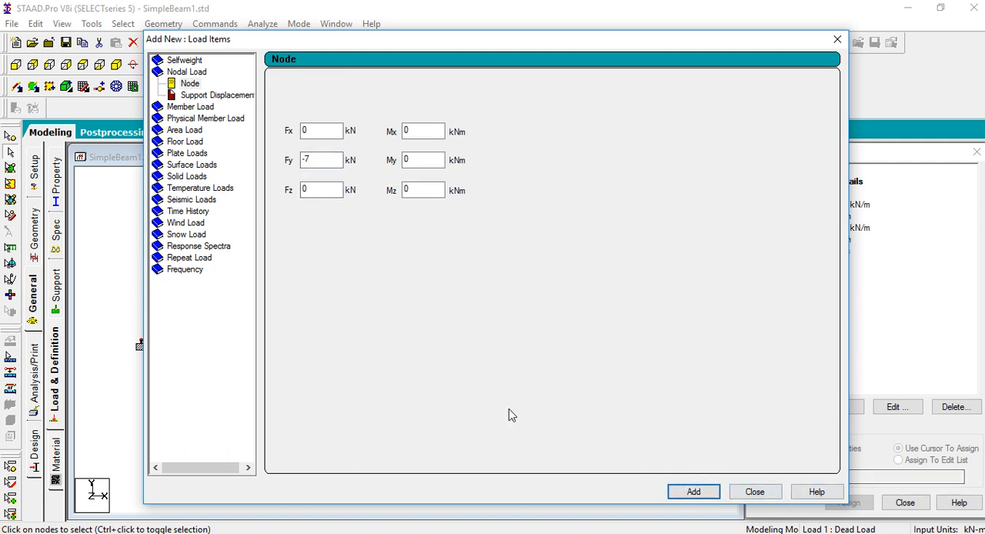
pyautogui.click(360, 533)
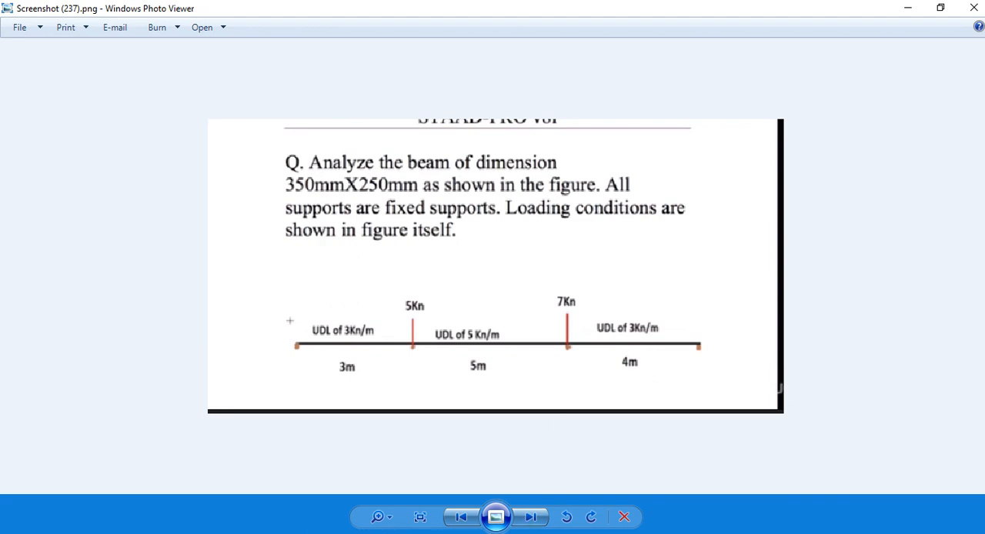
pyautogui.hotkey('alt', 'Tab')
pyautogui.click(752, 488)
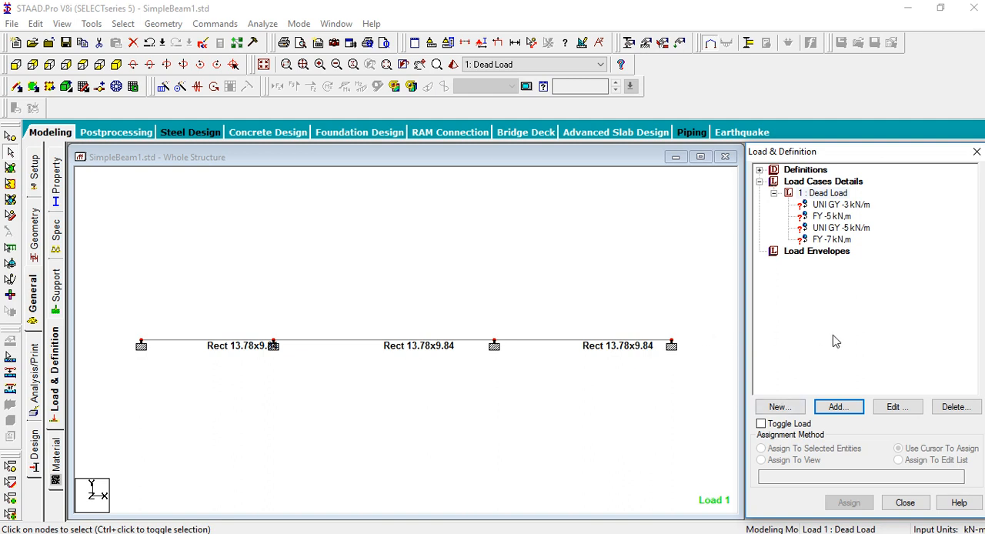
# Assign the -3 kN/m uniform load to the first span (3 m) as the selected beam
pyautogui.click(839, 206)
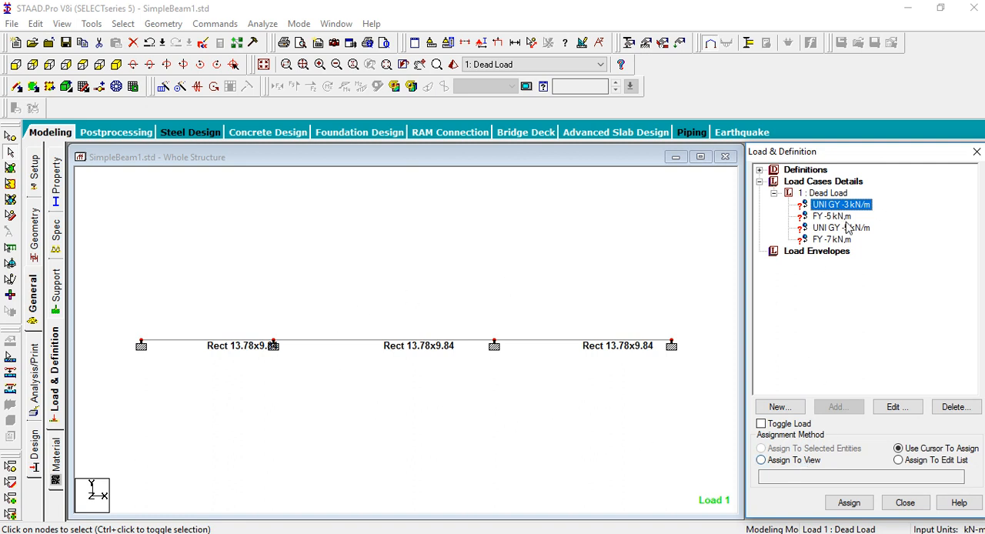
pyautogui.click(10, 138)
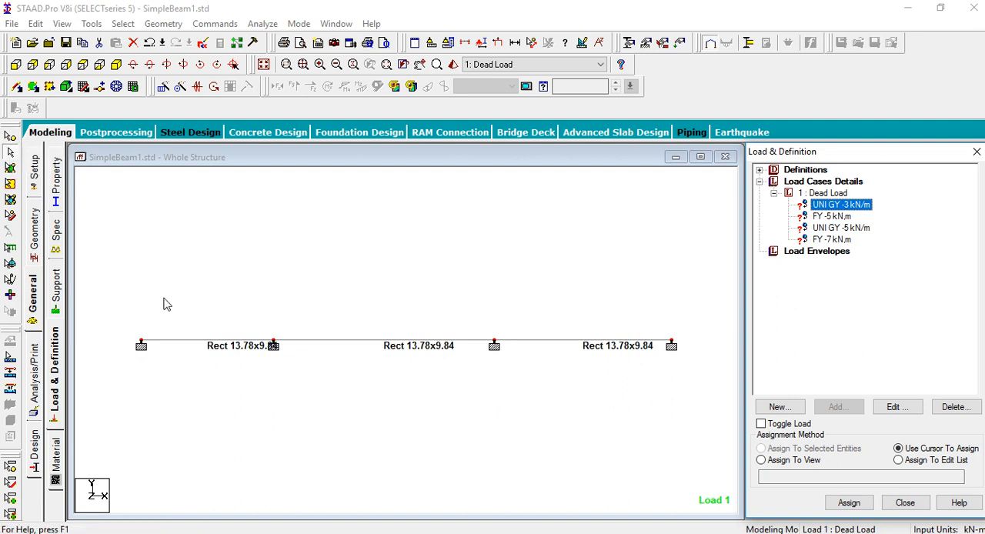
pyautogui.moveTo(157, 326); pyautogui.dragTo(254, 362)
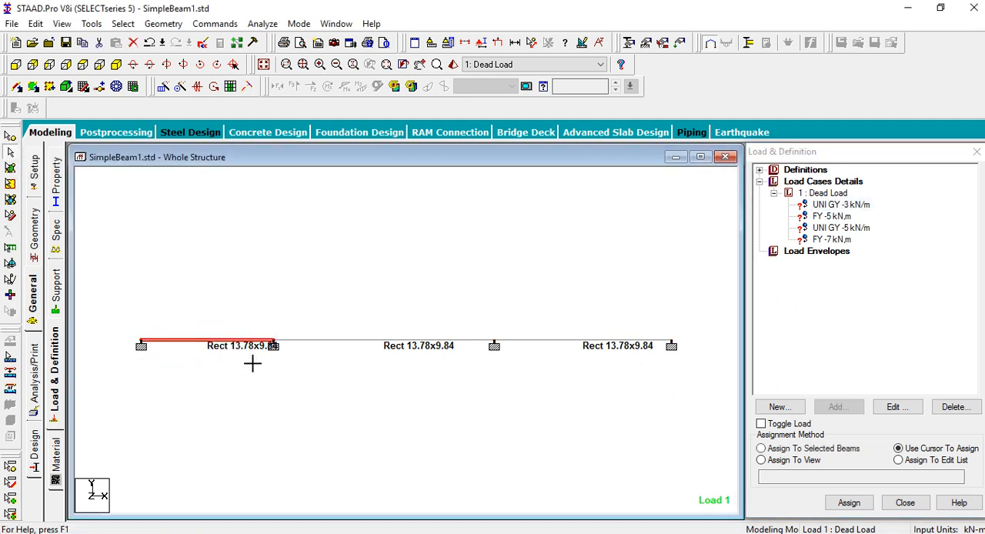
pyautogui.click(842, 206)
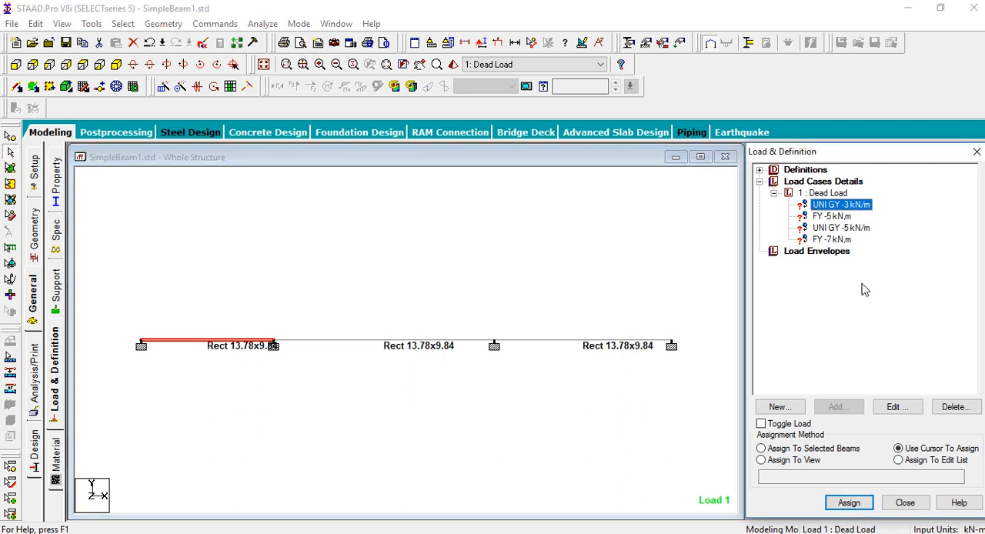
pyautogui.click(796, 451)
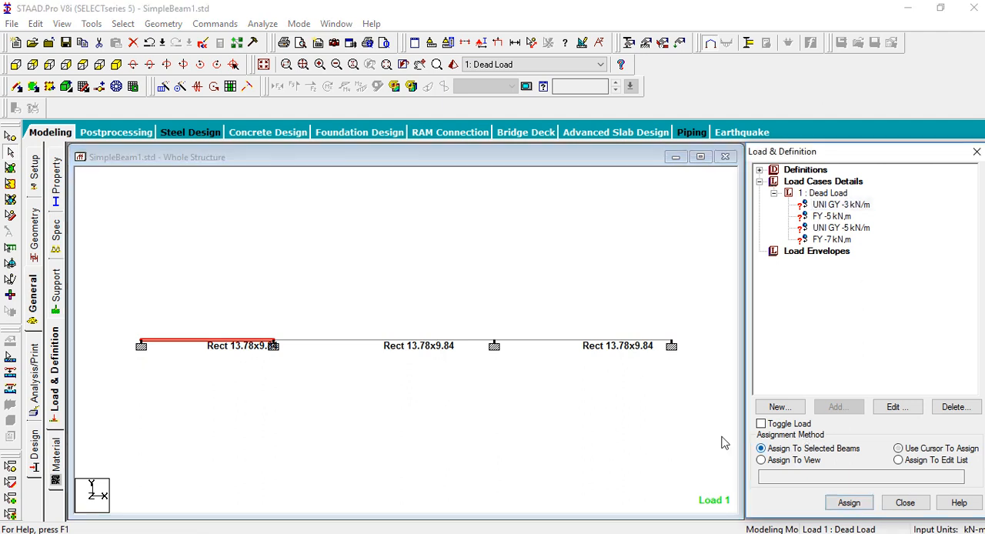
pyautogui.click(848, 503)
pyautogui.click(871, 371)
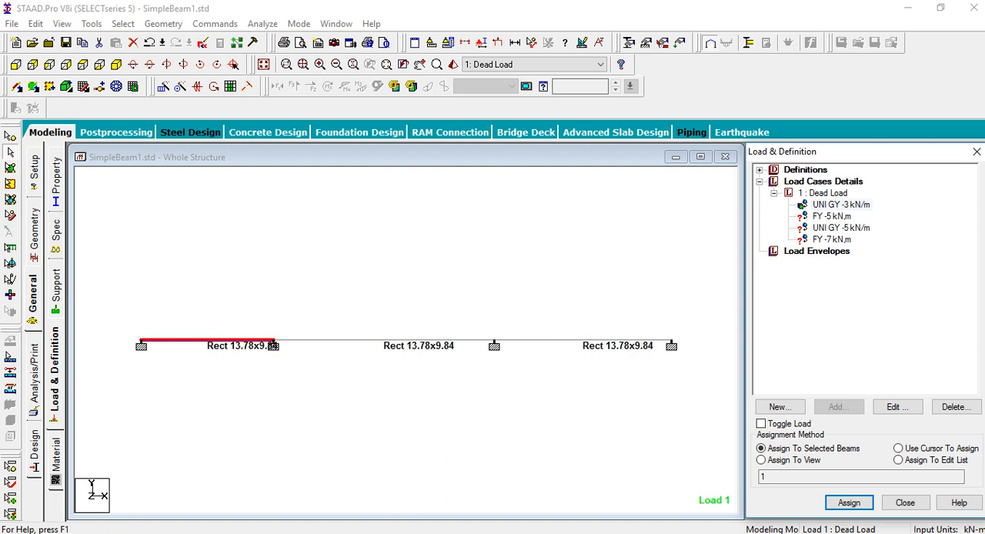
# Assign the -5 kN nodal load to the support node between the 3 m and 5 m spans, as in the problem picture
pyautogui.click(364, 533)
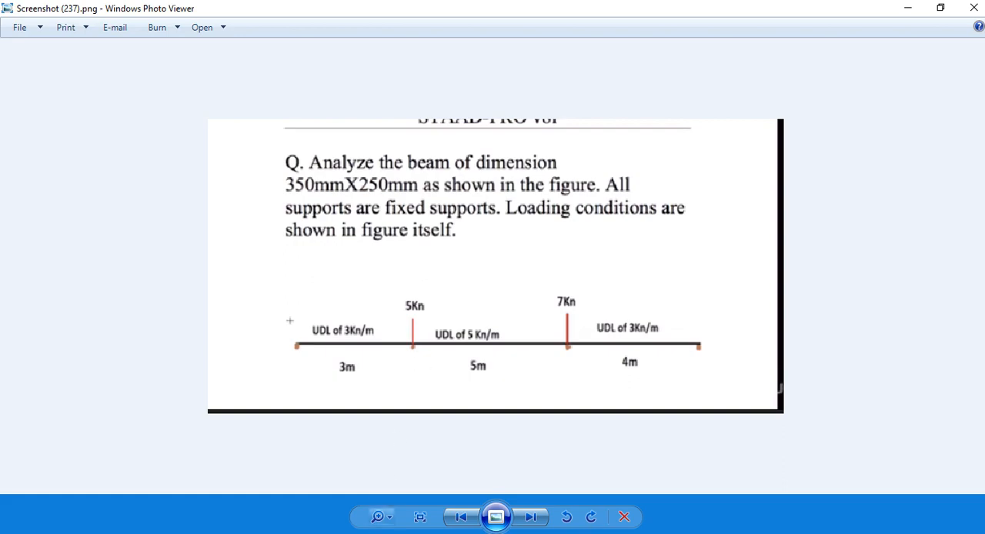
pyautogui.click(365, 532)
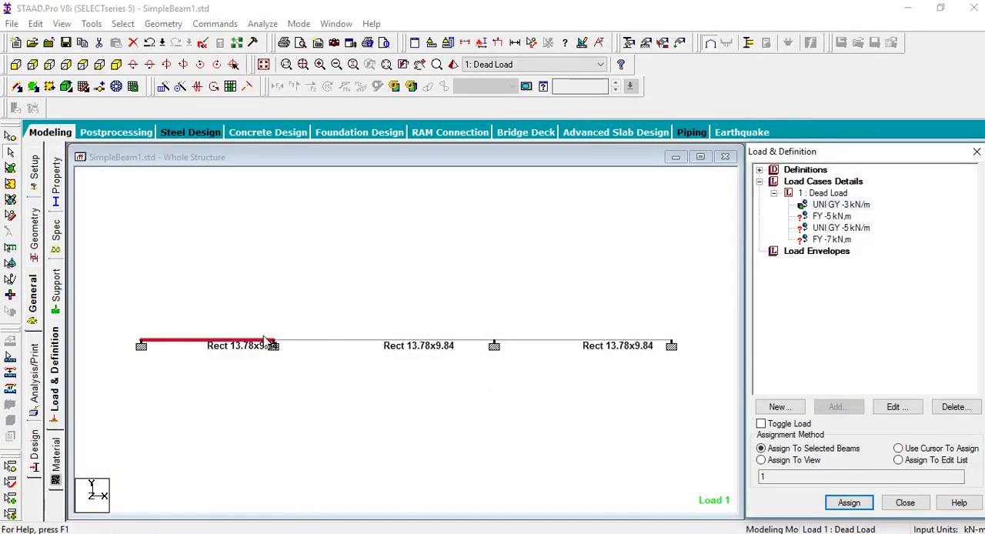
pyautogui.click(830, 217)
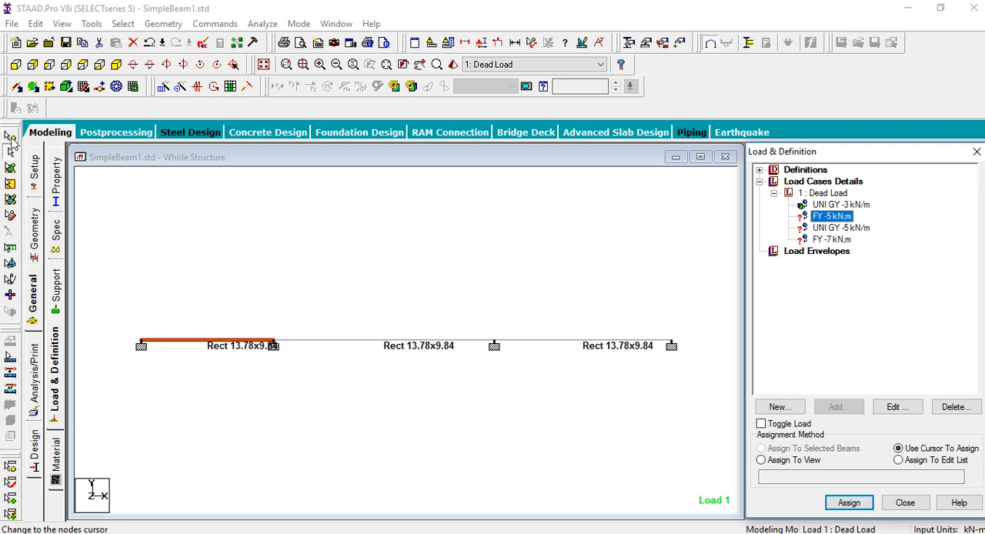
pyautogui.click(11, 143)
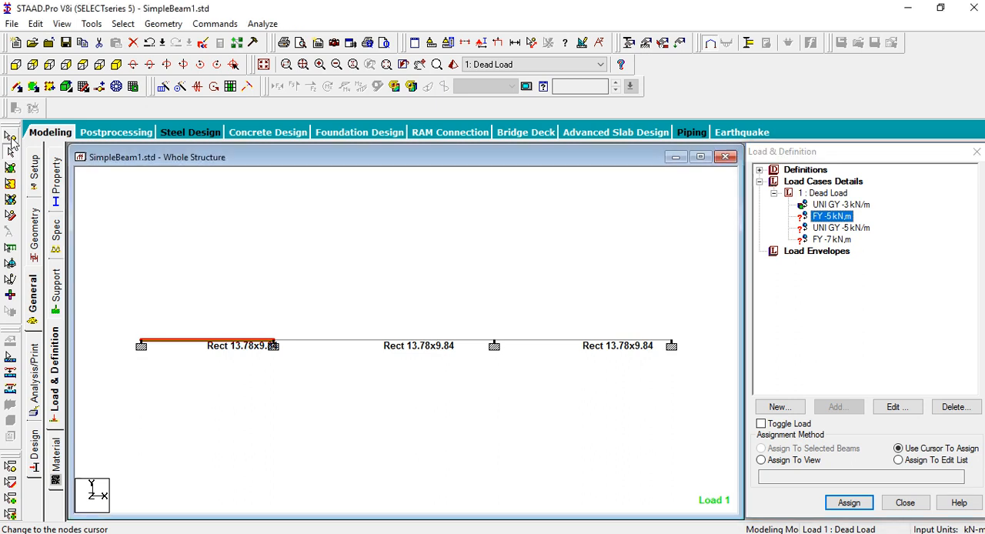
pyautogui.click(274, 345)
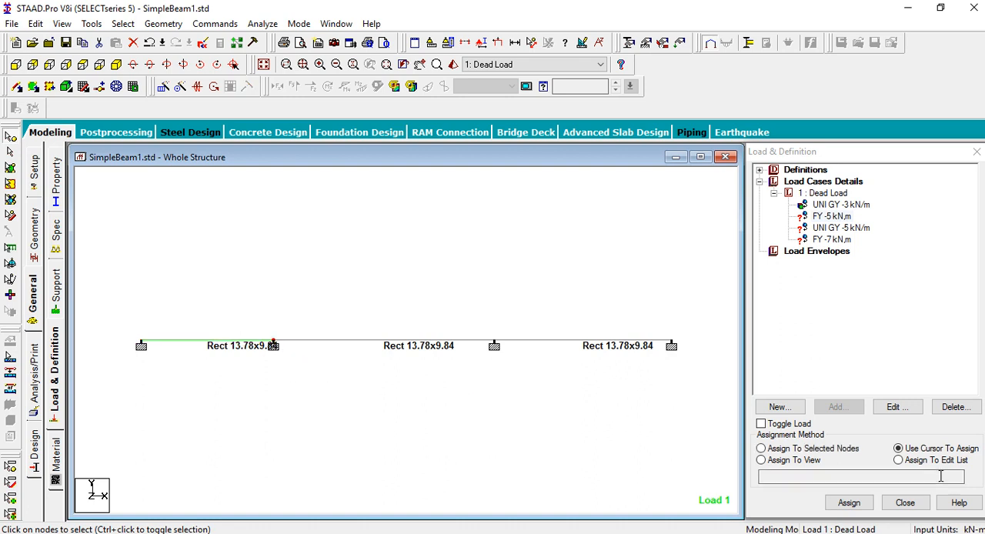
pyautogui.click(787, 449)
pyautogui.click(848, 503)
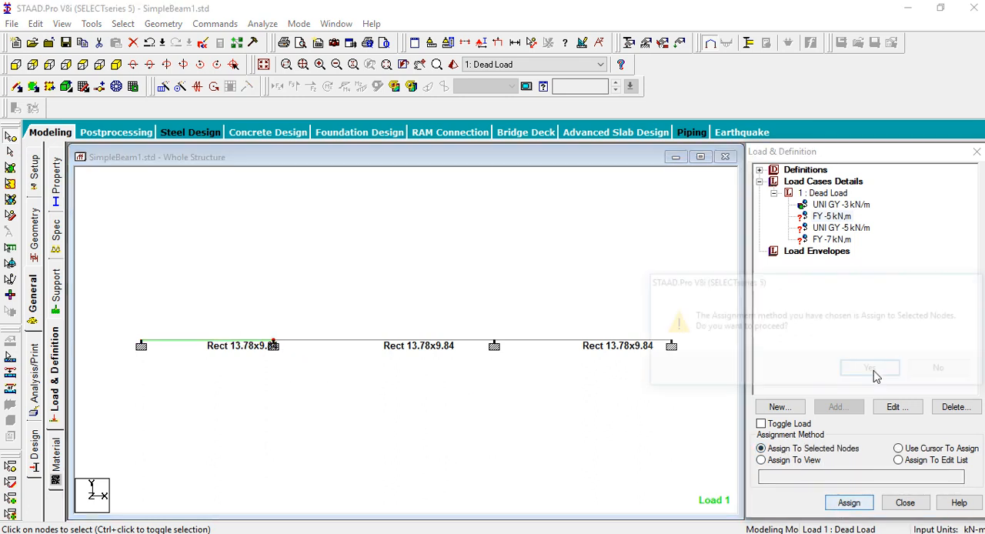
pyautogui.click(869, 370)
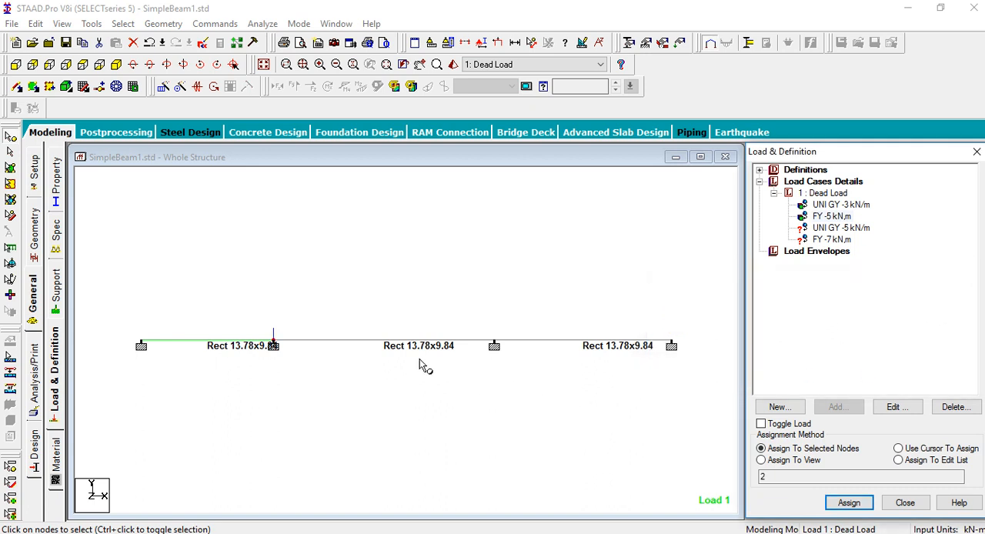
# Assign the -5 kN/m uniform load to the middle 5 m span as the selected beam
pyautogui.click(833, 229)
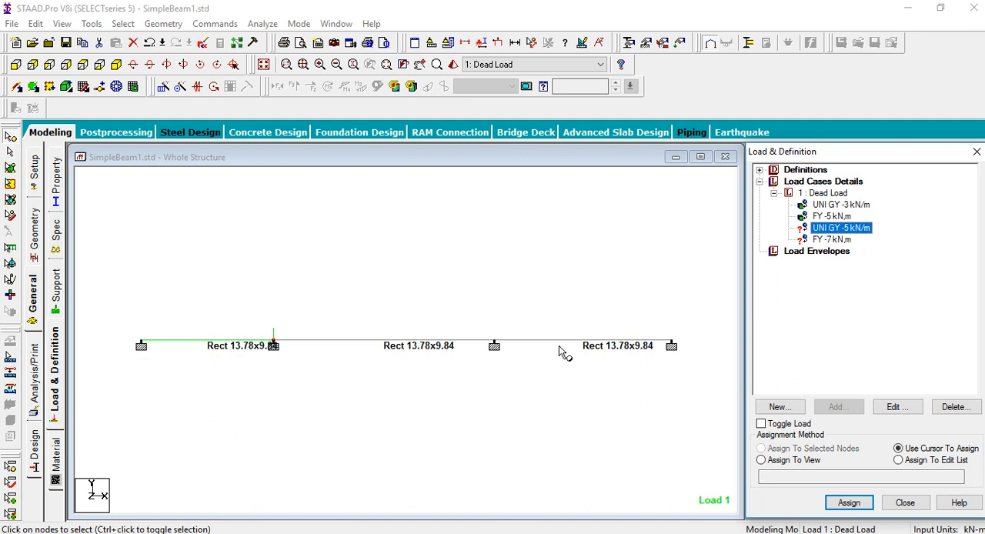
pyautogui.click(14, 157)
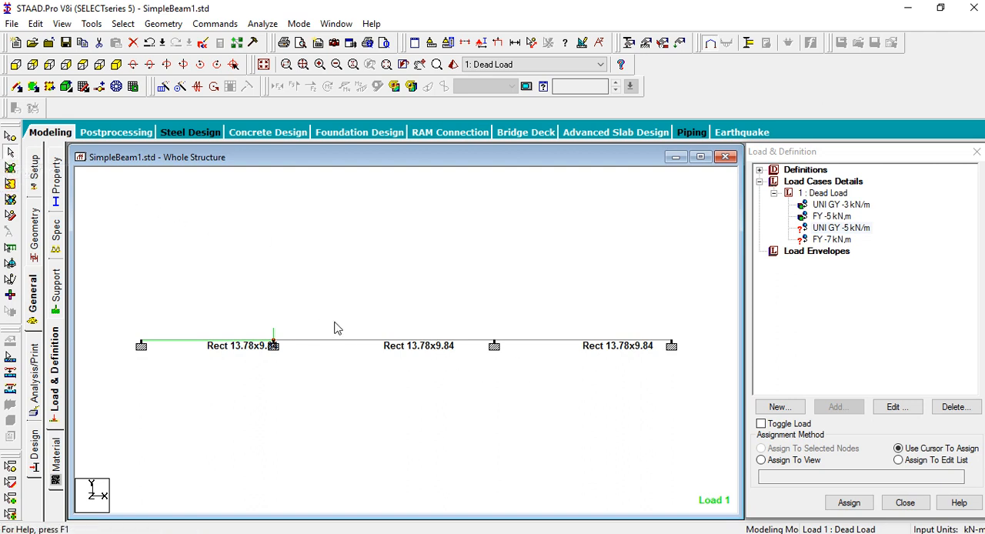
pyautogui.click(363, 338)
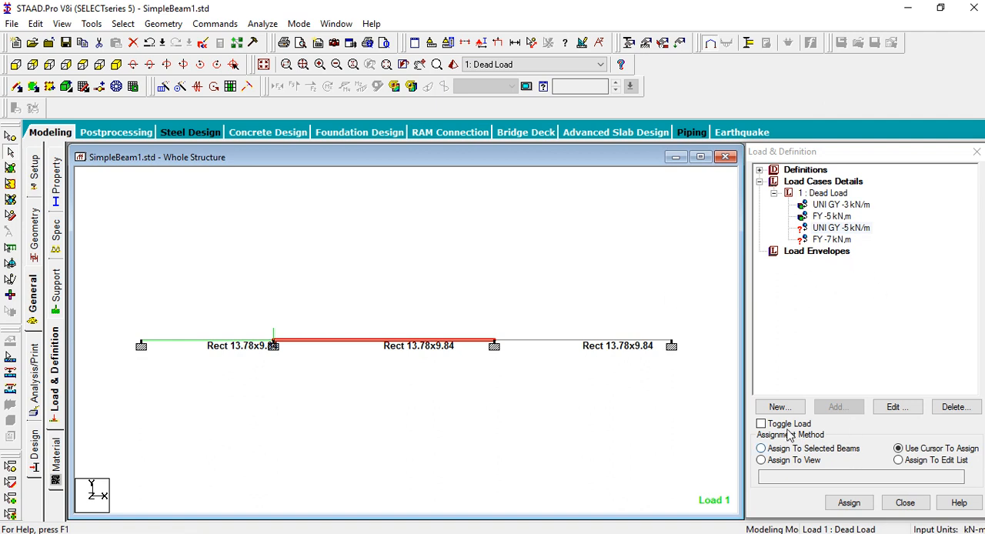
pyautogui.click(781, 449)
pyautogui.click(849, 502)
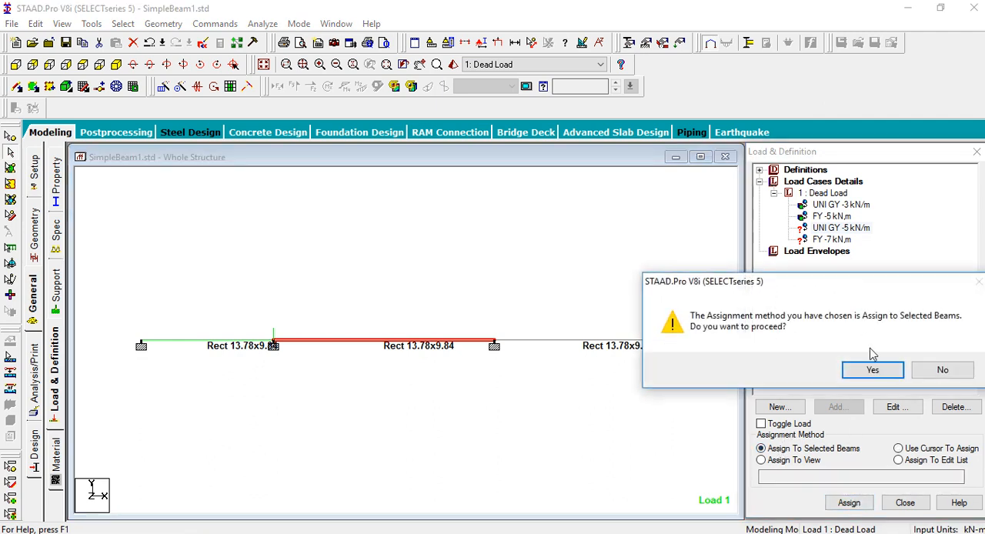
pyautogui.click(871, 370)
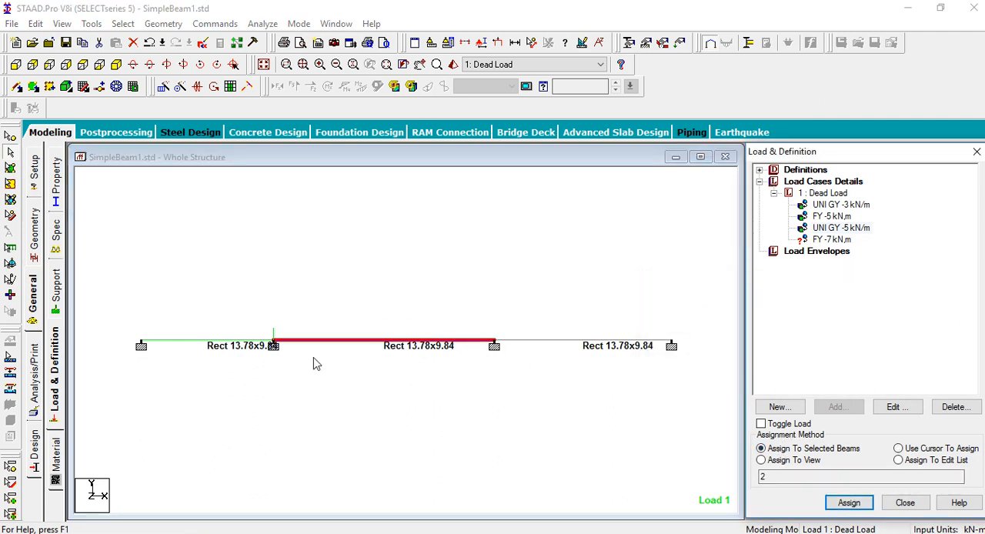
# Assign the -7 kN nodal load to the support node between the 5 m and 4 m spans, as in the problem picture
pyautogui.hotkey('alt', 'Tab')
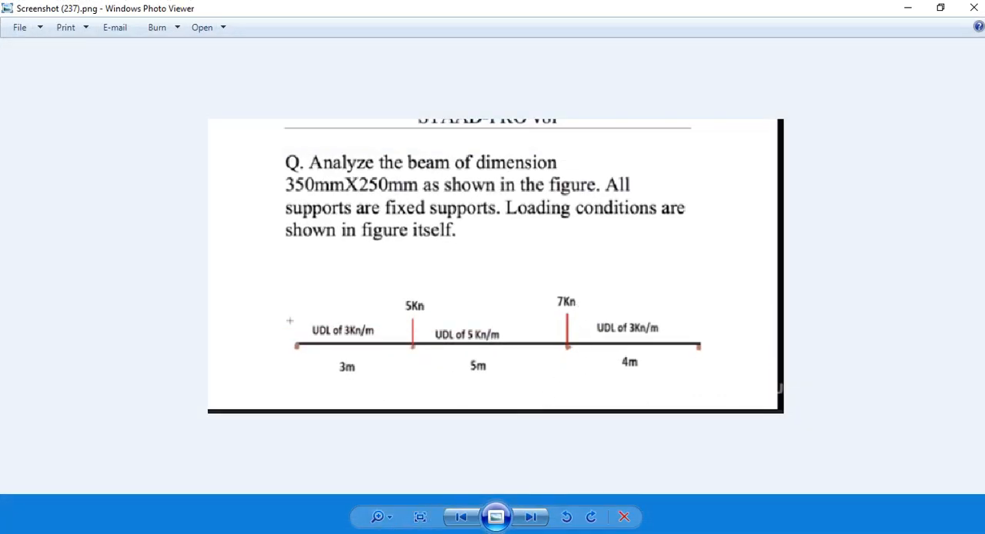
pyautogui.hotkey('alt', 'Tab')
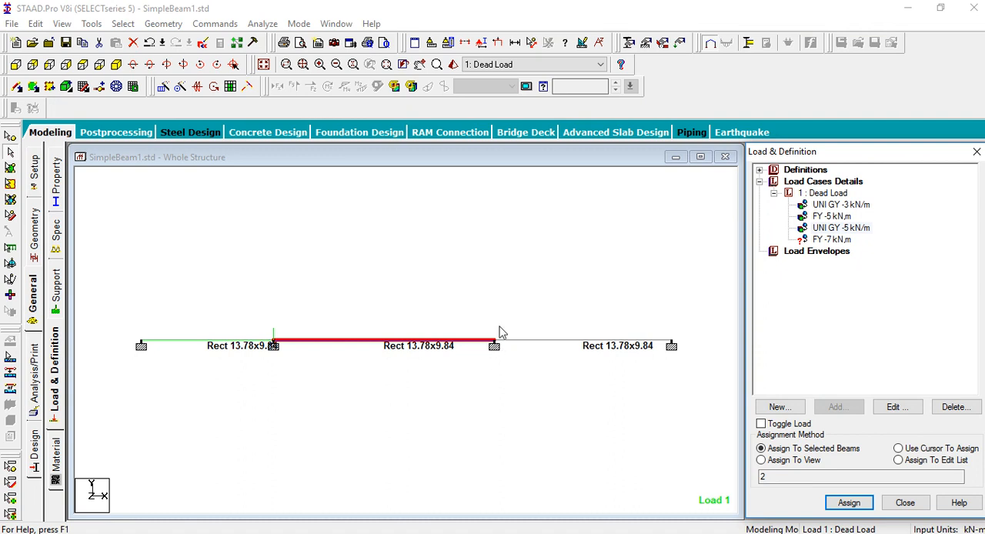
pyautogui.click(832, 239)
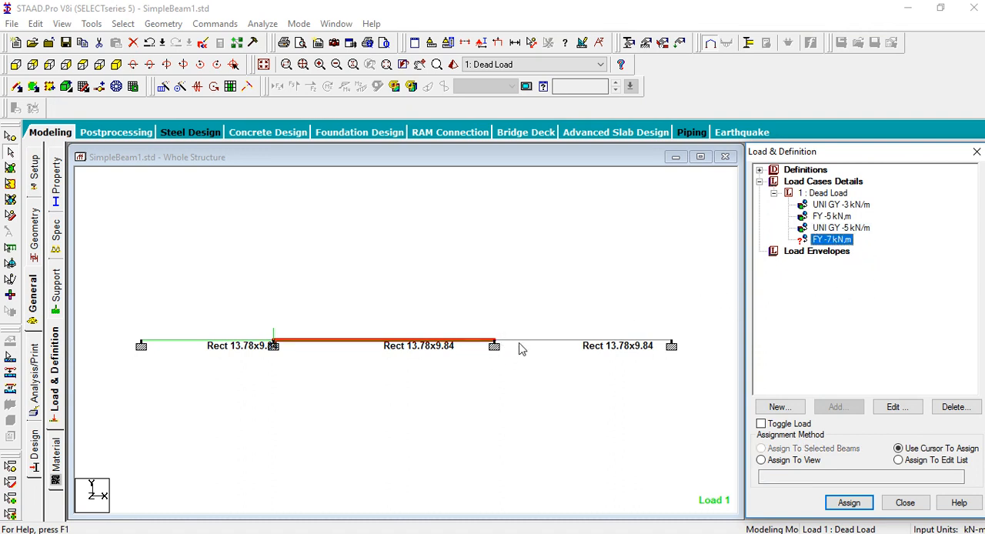
pyautogui.click(12, 153)
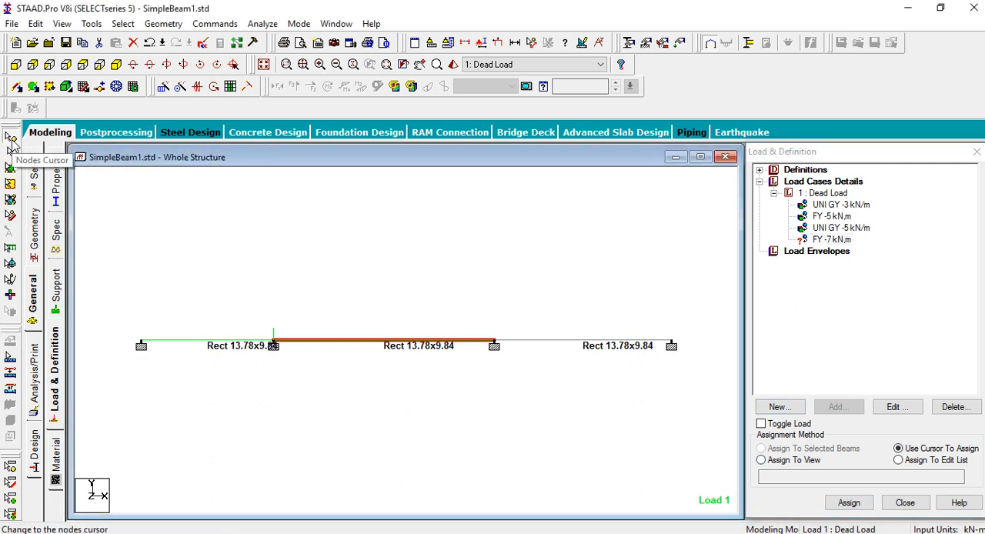
pyautogui.click(494, 341)
pyautogui.click(778, 449)
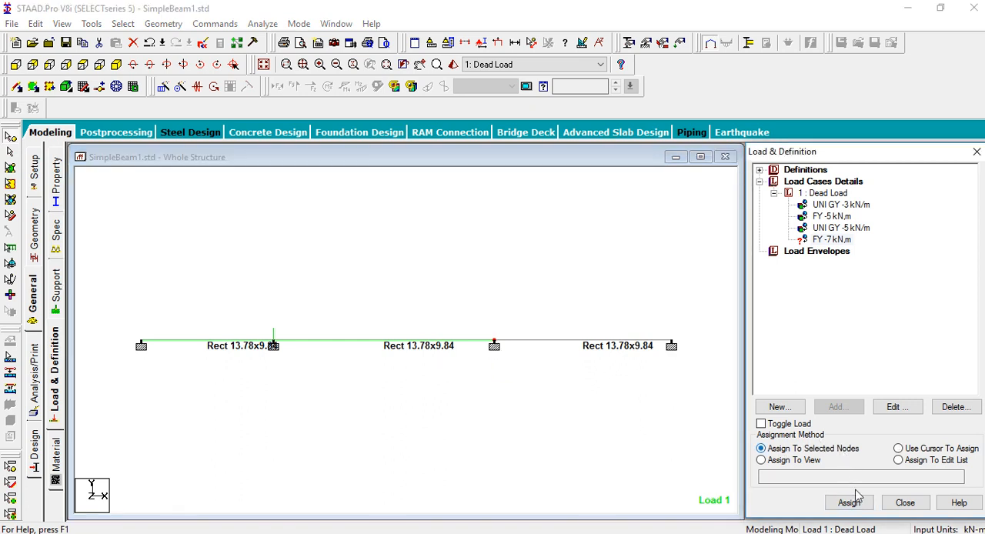
pyautogui.press('Return')
pyautogui.click(873, 371)
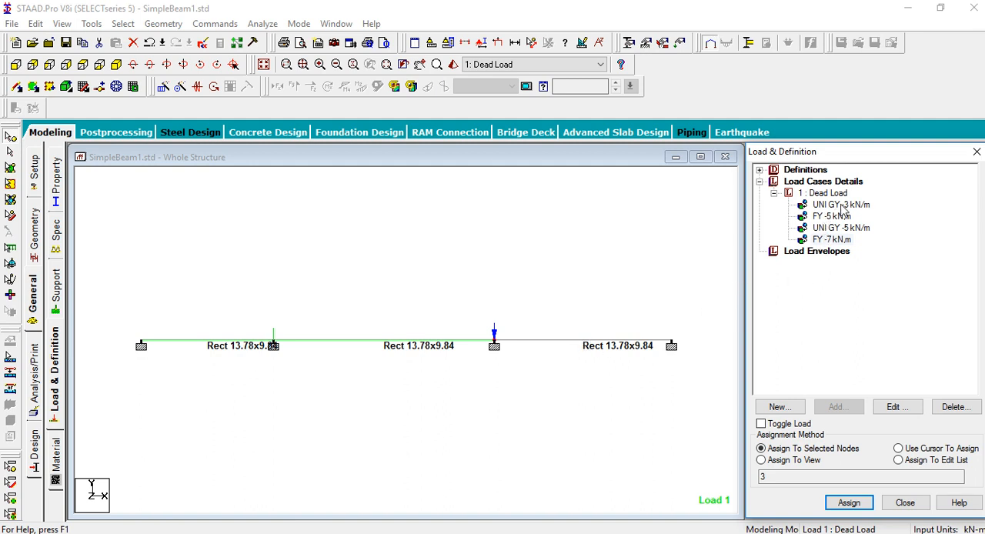
# Assign the -3 kN/m uniform load to the last span (4 m) as the selected beam, checking it against the problem picture
pyautogui.click(388, 532)
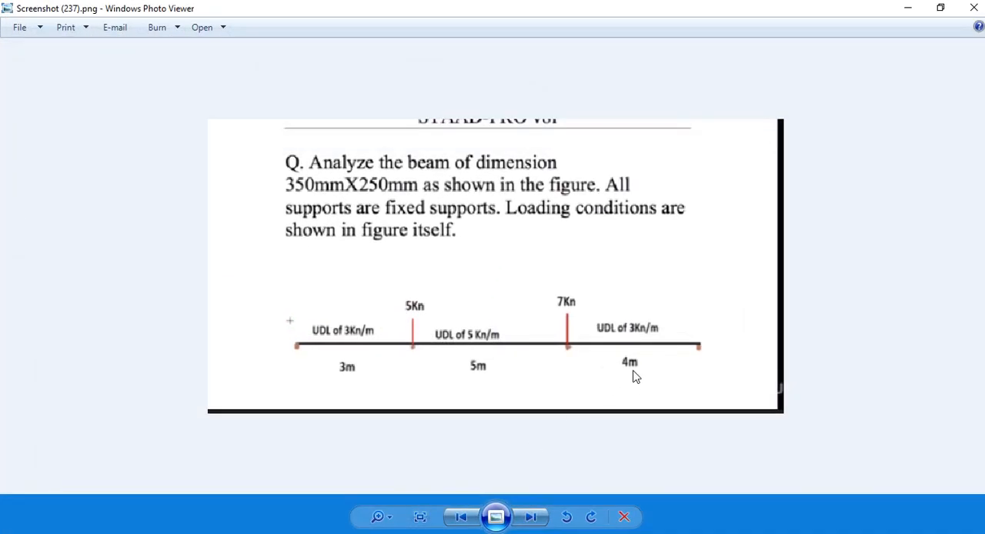
pyautogui.click(360, 532)
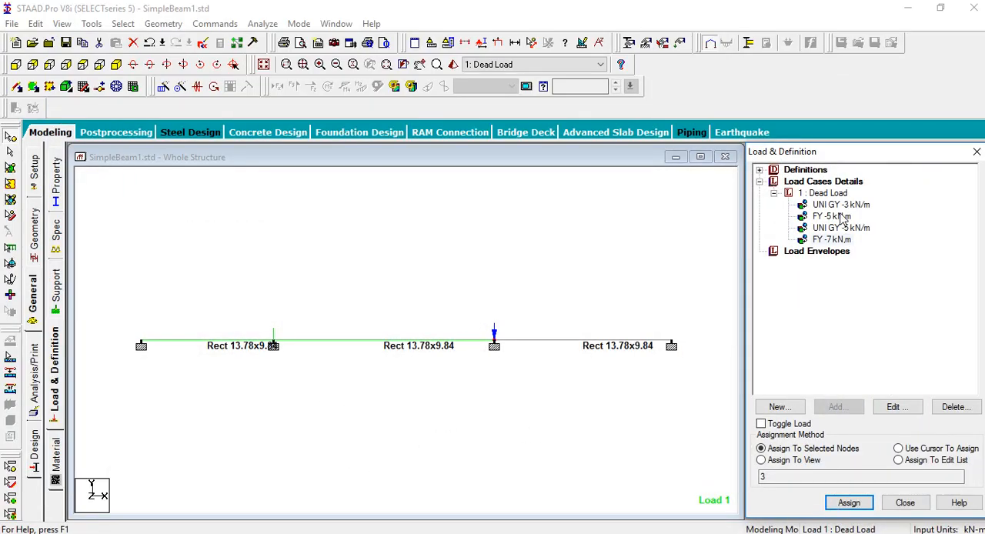
pyautogui.click(842, 205)
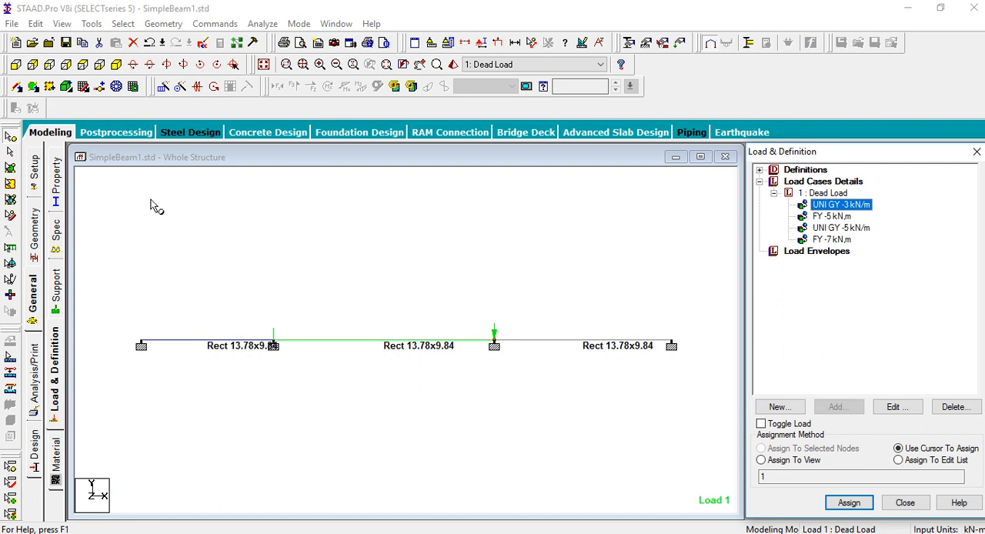
pyautogui.click(10, 153)
pyautogui.moveTo(540, 318); pyautogui.dragTo(587, 345)
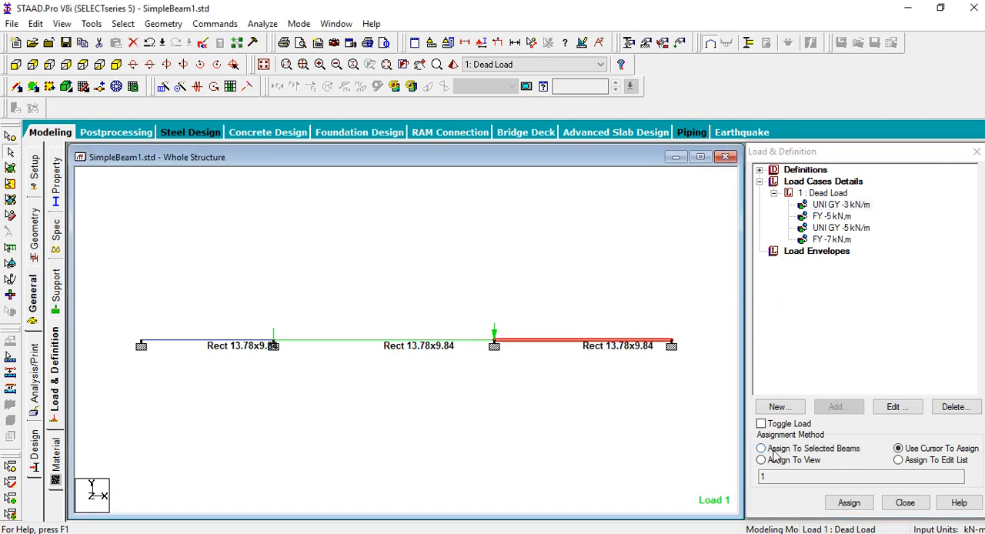
pyautogui.click(762, 448)
pyautogui.click(849, 502)
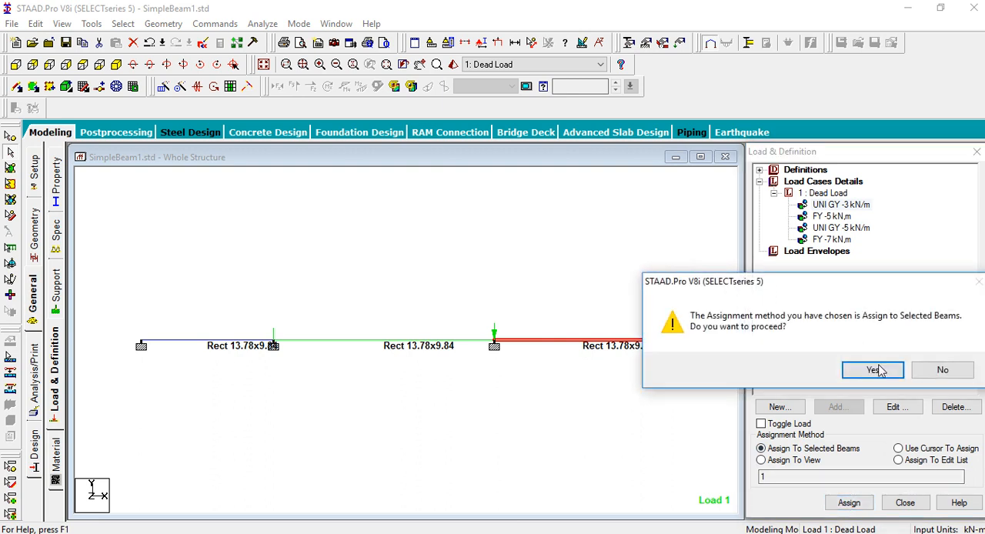
pyautogui.click(876, 370)
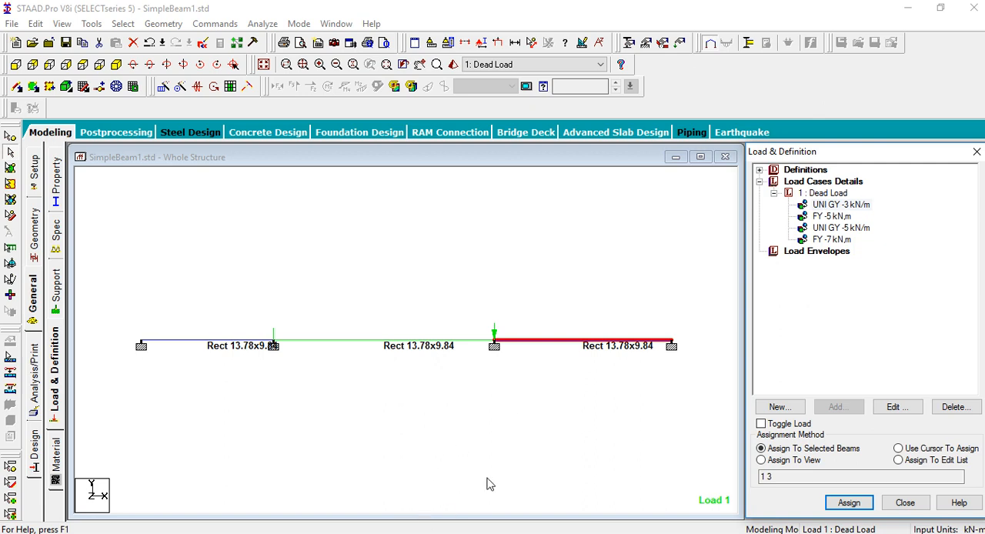
pyautogui.click(489, 533)
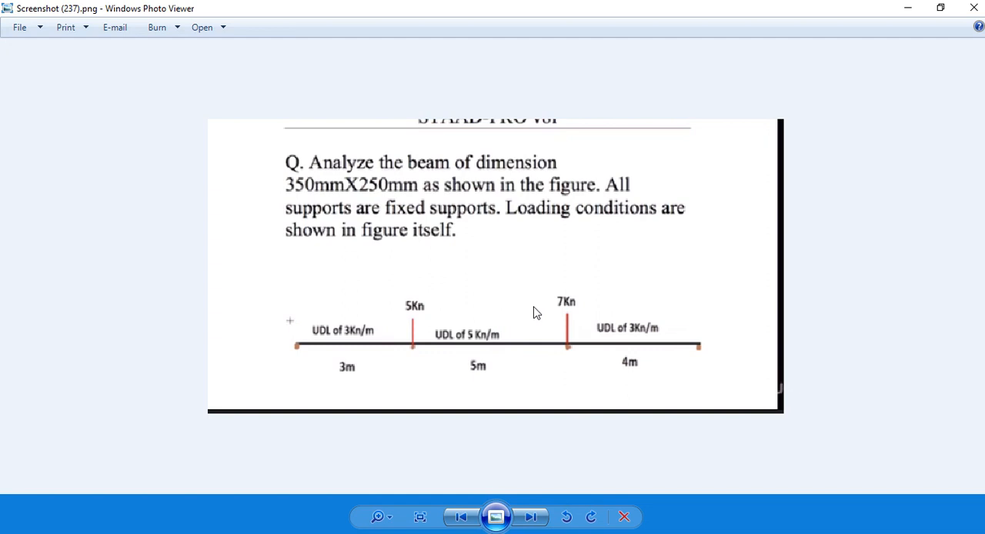
pyautogui.click(483, 532)
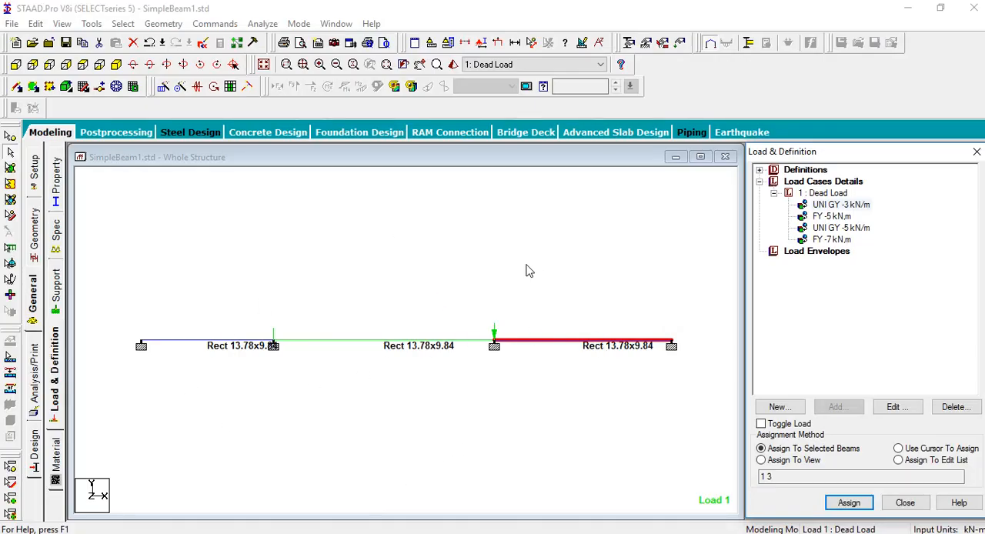
pyautogui.click(292, 274)
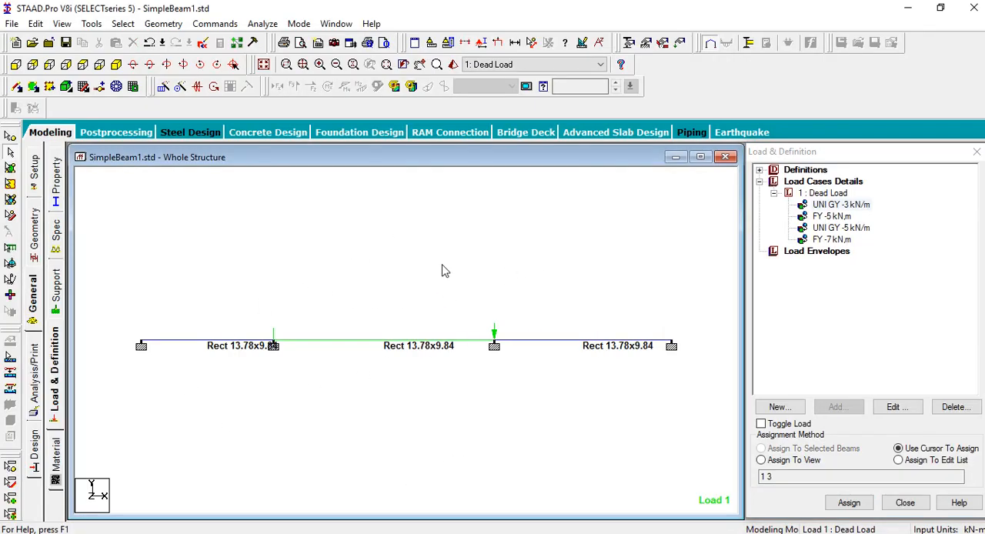
# Add a Perform Analysis command with the No Print option to the model
pyautogui.click(40, 382)
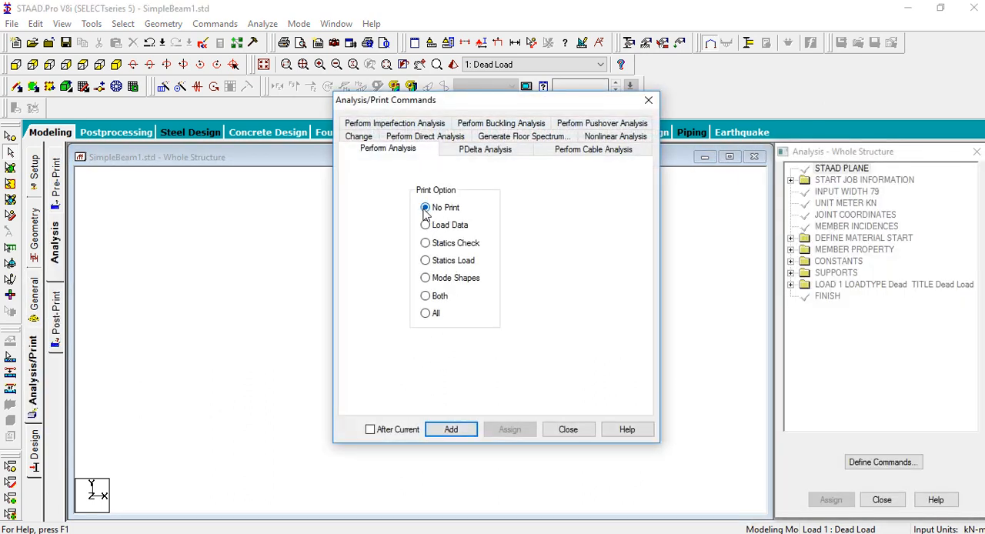
pyautogui.click(452, 434)
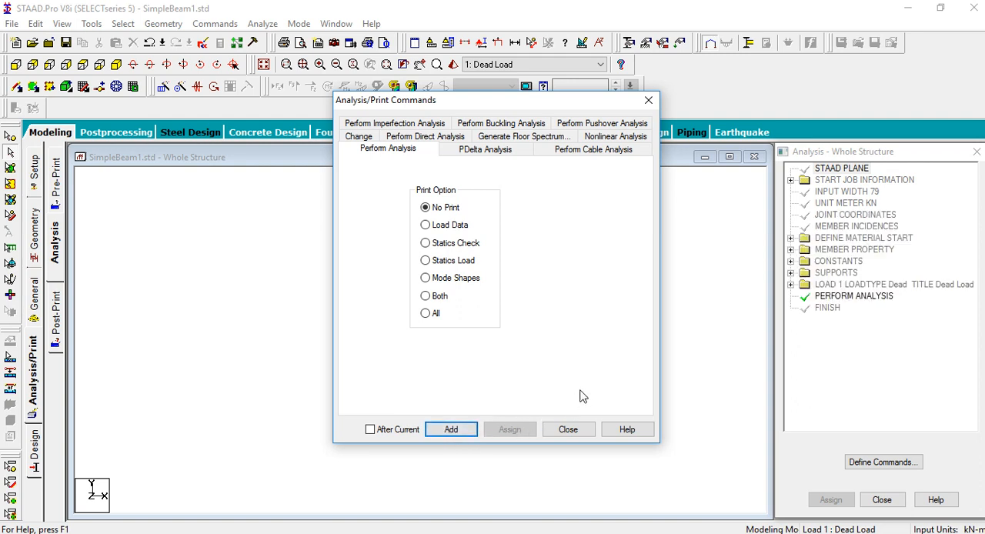
pyautogui.click(567, 431)
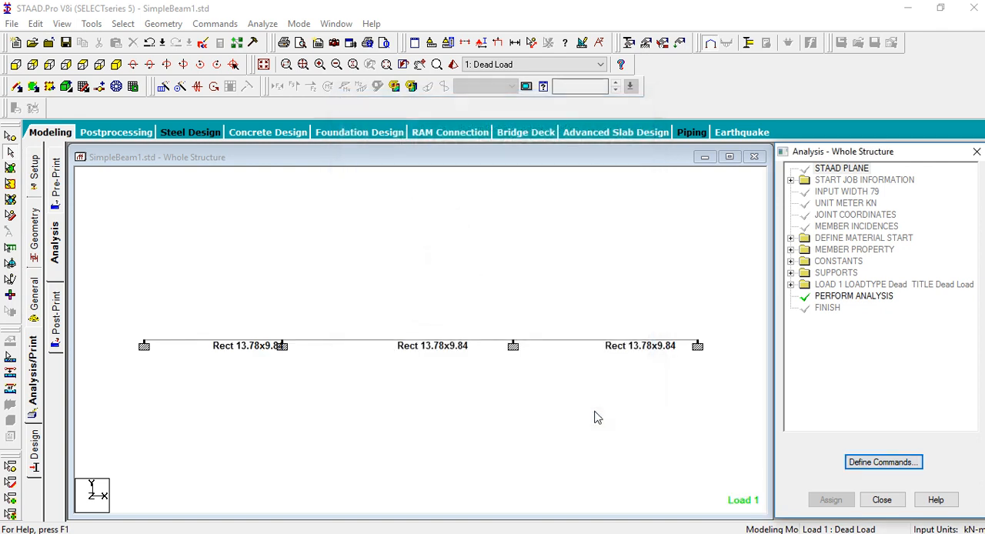
# Run the analysis, saving the modified structure
pyautogui.click(266, 25)
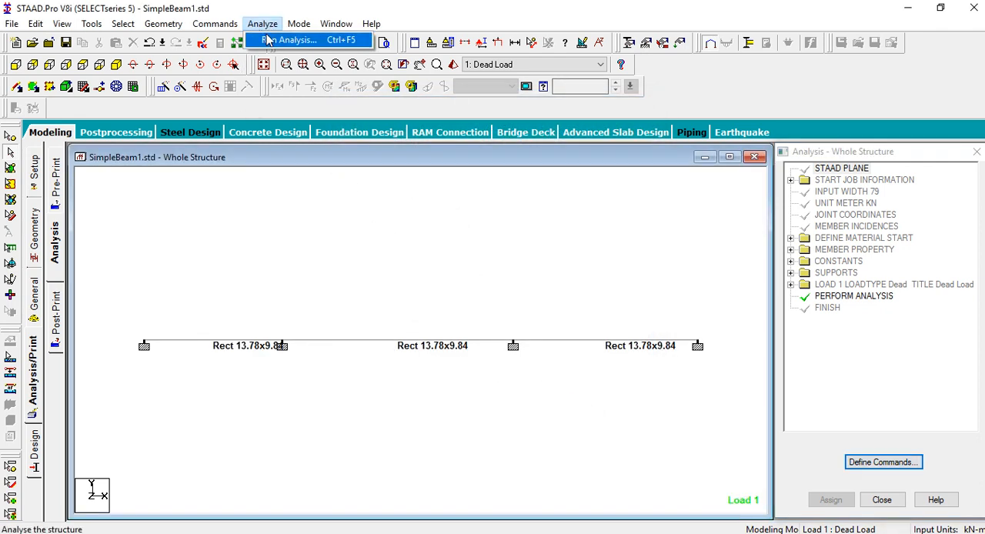
pyautogui.click(263, 24)
pyautogui.click(273, 38)
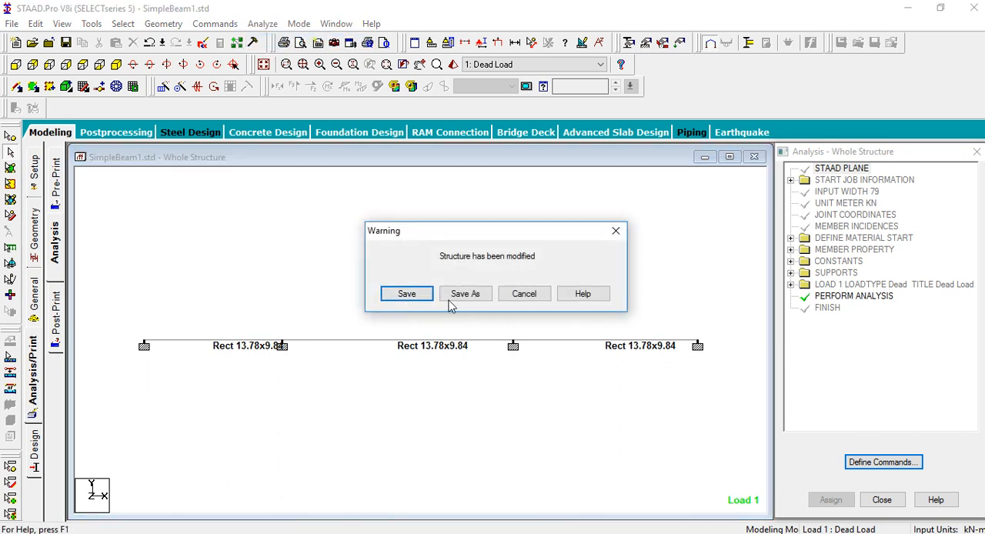
pyautogui.click(413, 295)
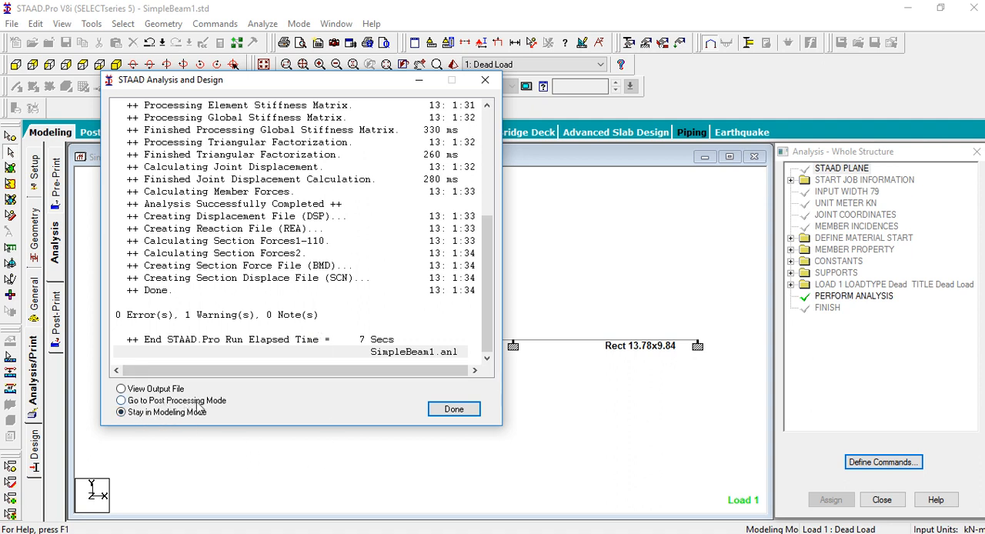
# Go to Post Processing Mode with the Dead Load case selected for the results
pyautogui.click(122, 400)
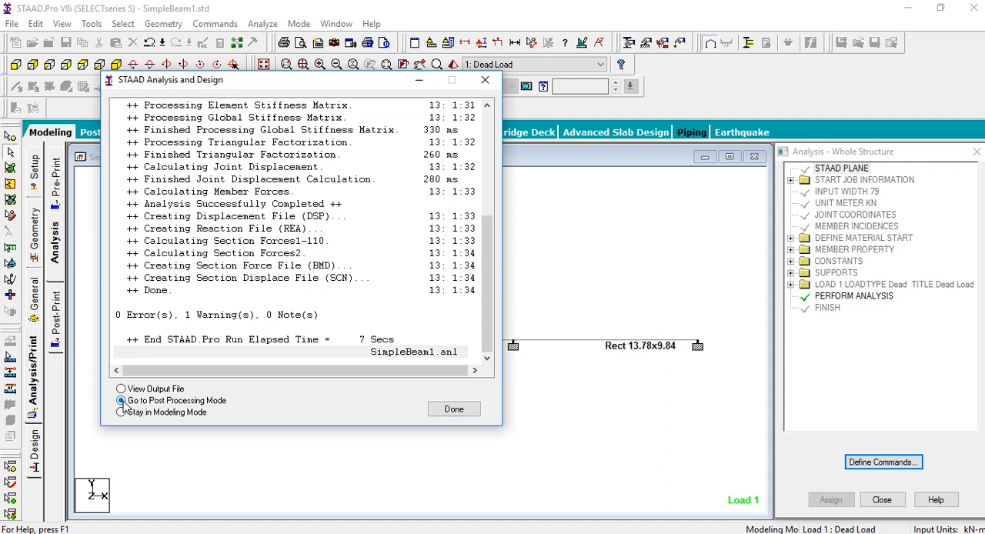
pyautogui.click(432, 413)
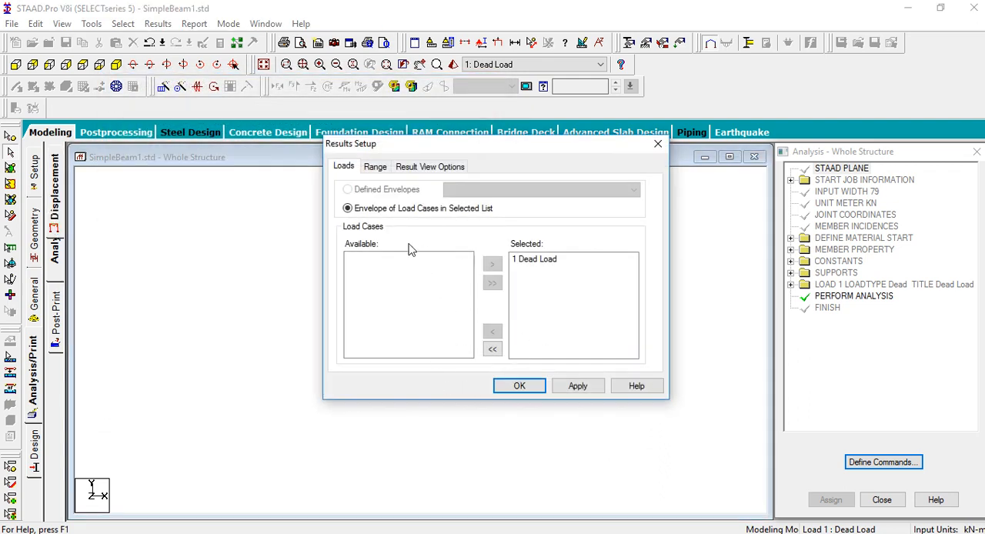
pyautogui.click(519, 386)
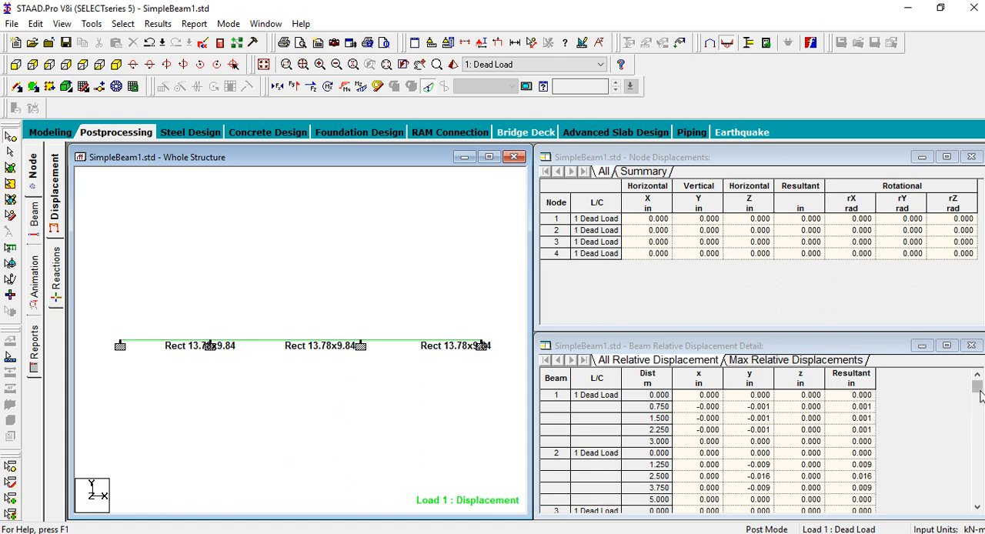
# Examine the beam relative displacements and the beam force tables, highlighting the 5 m and 4 m spans in the force results
pyautogui.moveTo(979, 390); pyautogui.dragTo(979, 455)
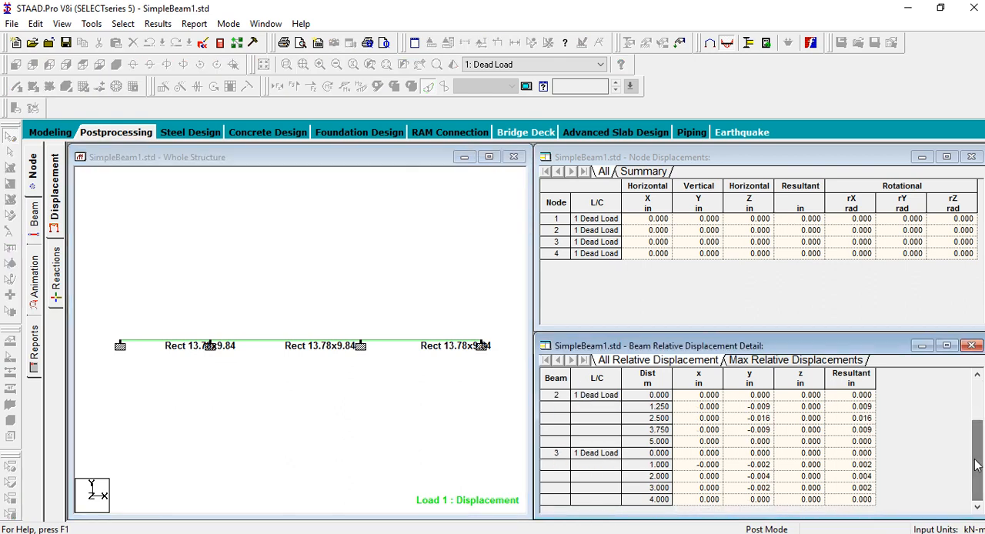
pyautogui.click(35, 230)
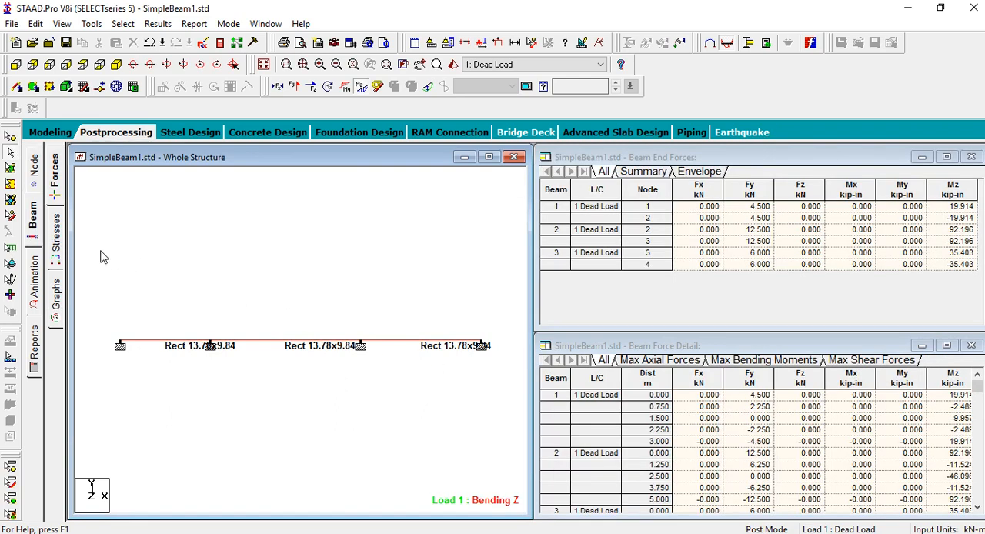
pyautogui.click(58, 306)
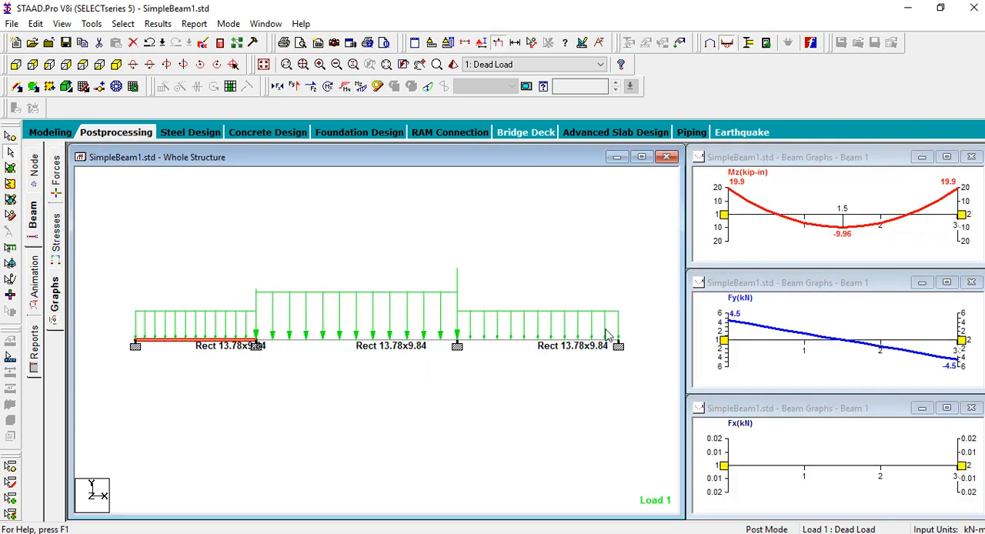
pyautogui.click(56, 178)
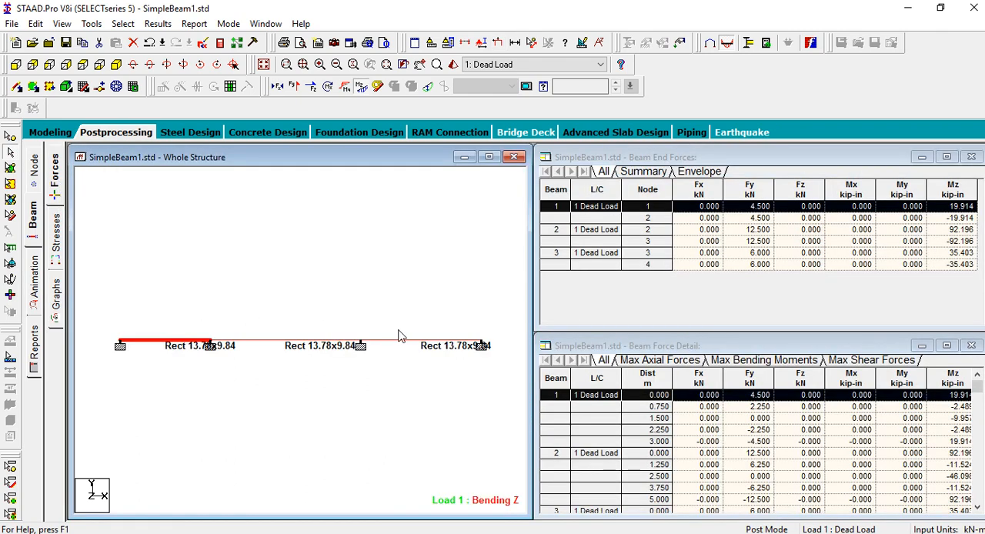
pyautogui.click(282, 346)
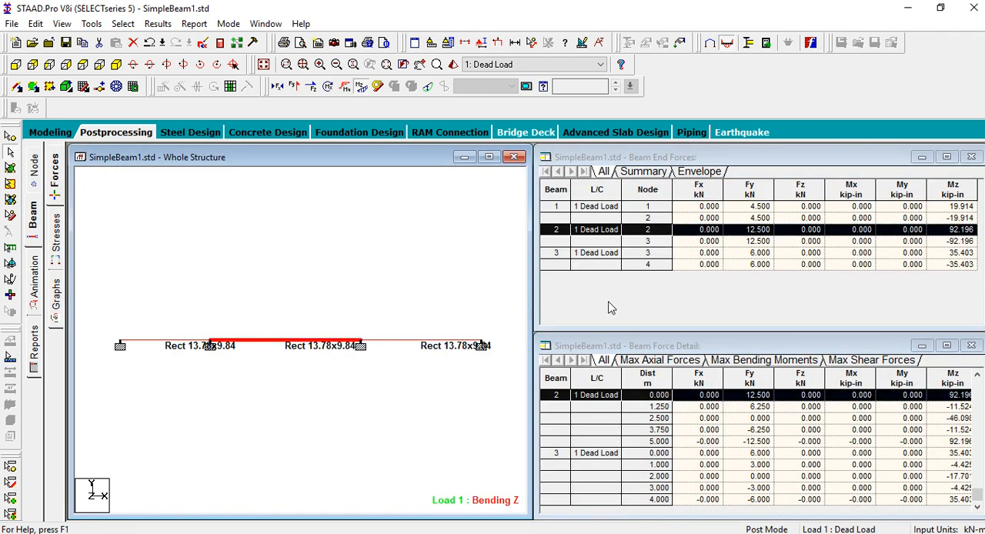
pyautogui.click(436, 342)
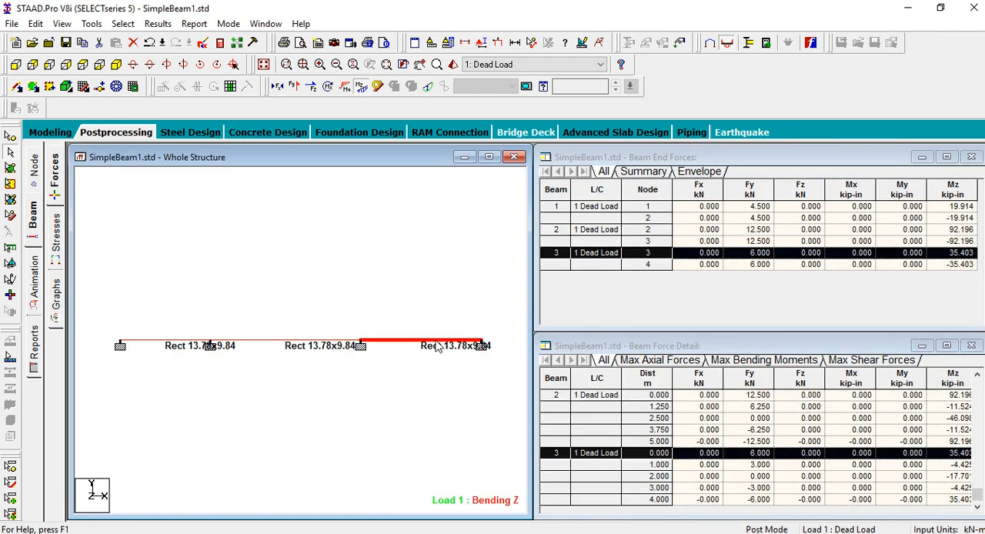
# Examine the bending moment and shear force graphs of each of the three spans and compare the model with the problem picture
pyautogui.click(58, 299)
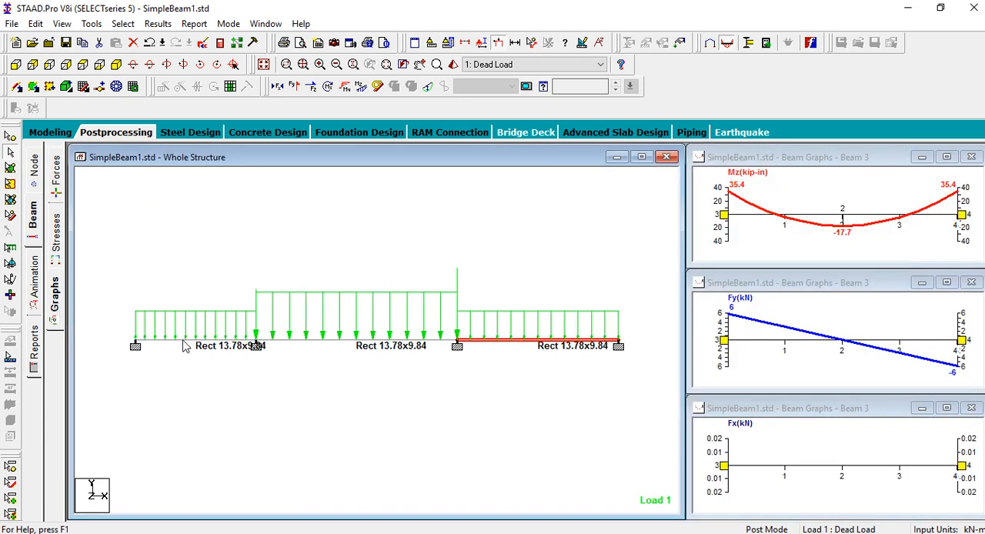
pyautogui.click(184, 343)
pyautogui.click(358, 342)
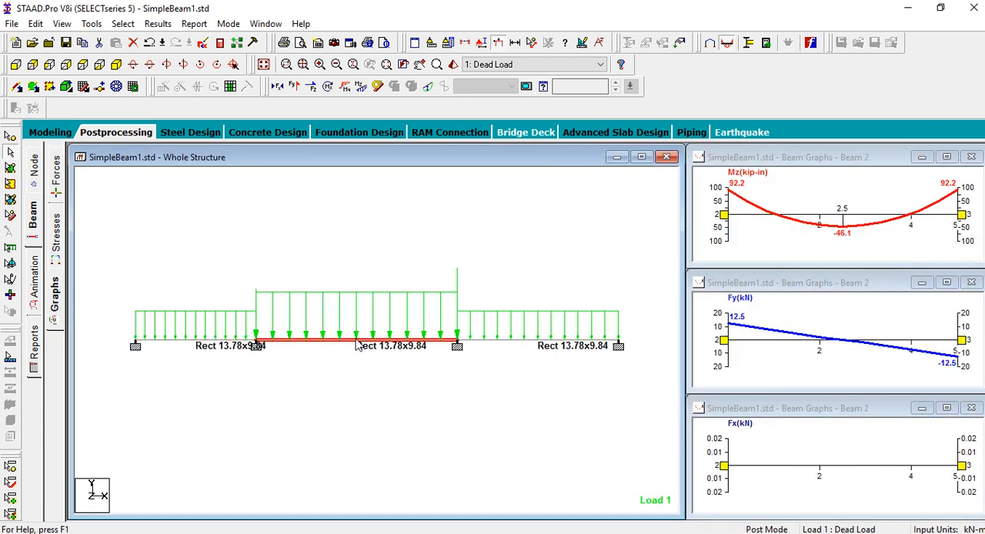
pyautogui.click(534, 341)
pyautogui.click(223, 341)
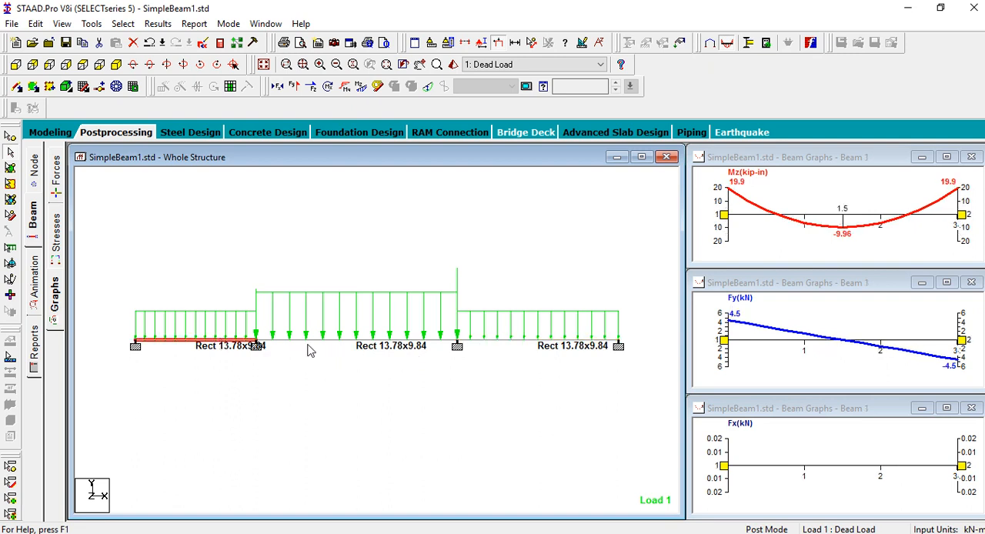
pyautogui.click(315, 344)
pyautogui.click(520, 343)
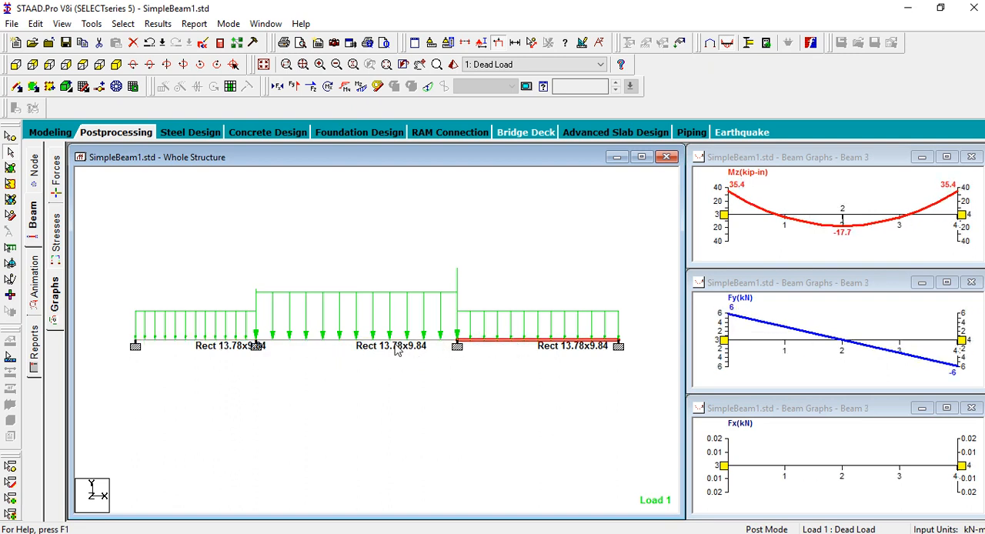
pyautogui.click(206, 341)
pyautogui.hotkey('alt', 'Tab')
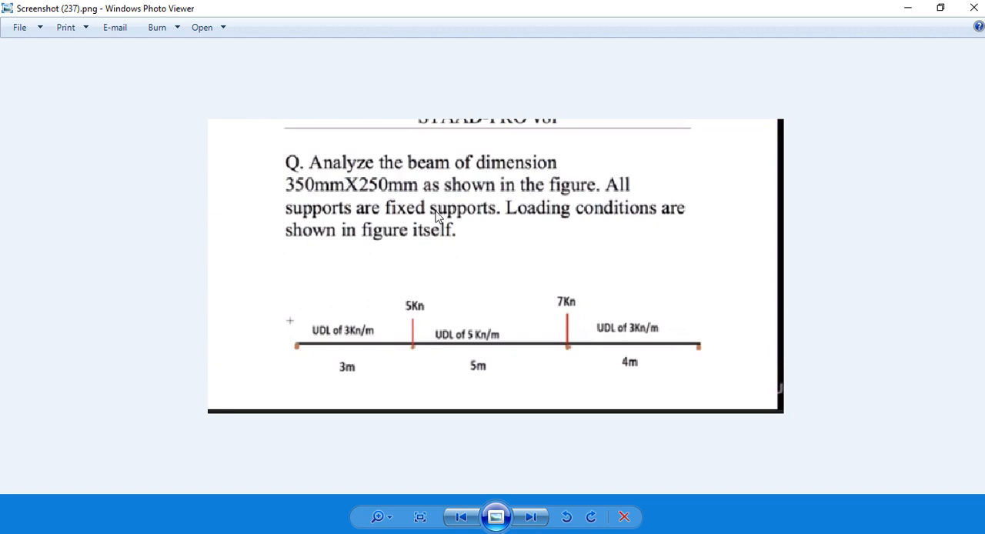
pyautogui.click(368, 533)
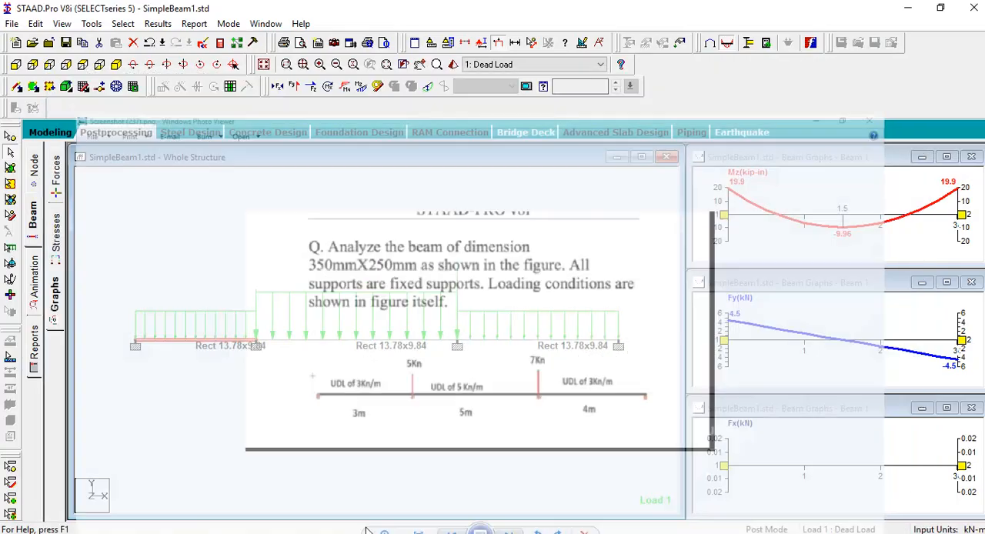